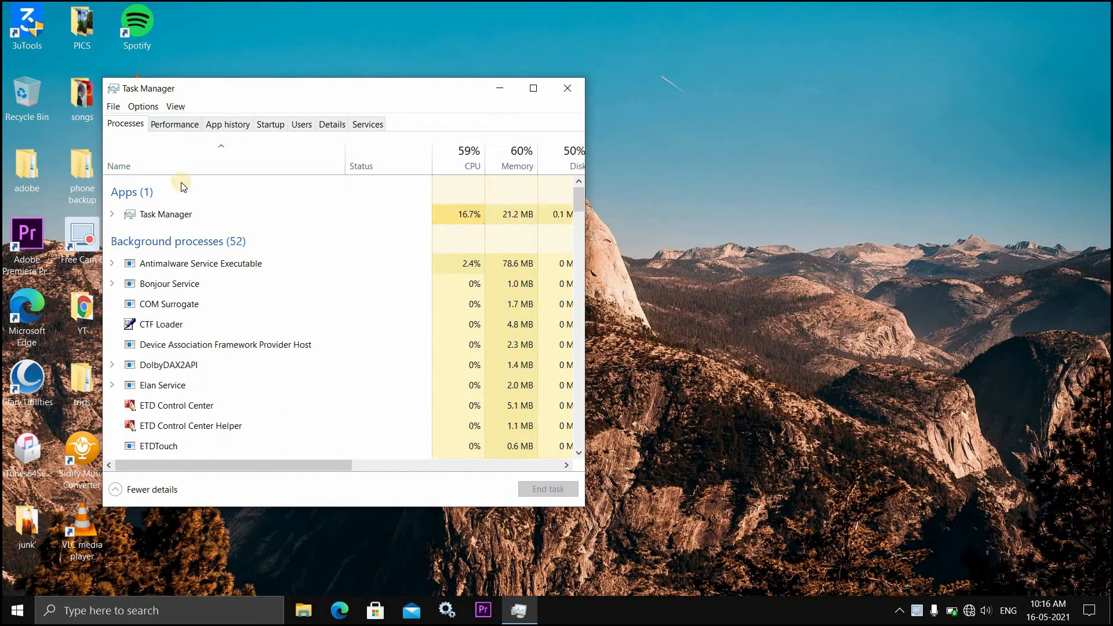
Look through the running apps and background processes and show the available actions for COM Surrogate
scroll(189, 282, "down", 10)
scroll(191, 281, "down", 2)
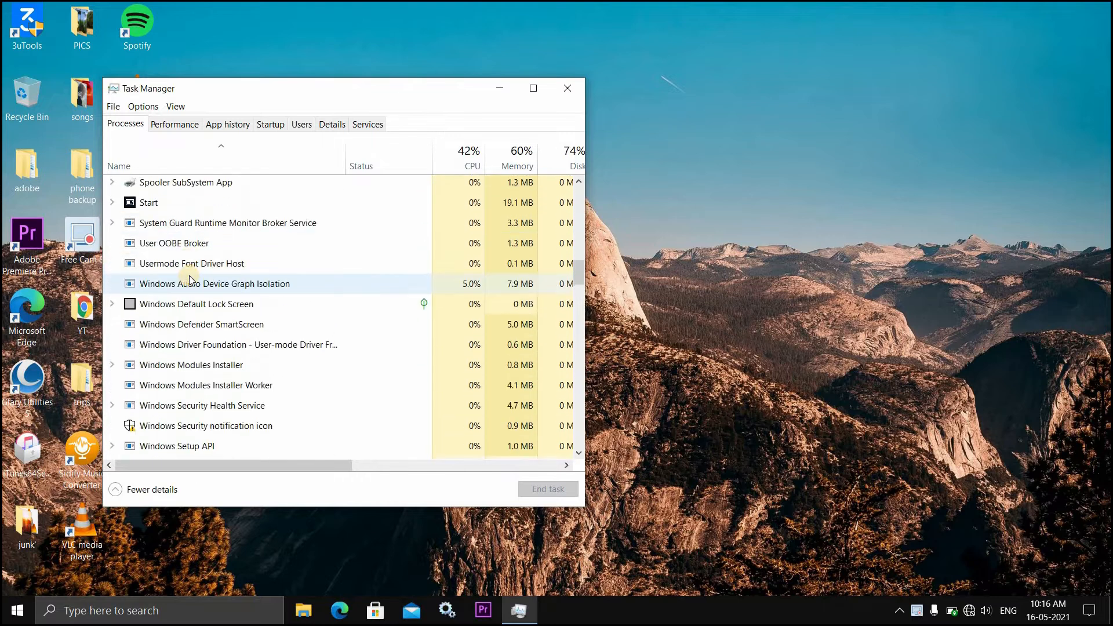
scroll(189, 280, "up", 15)
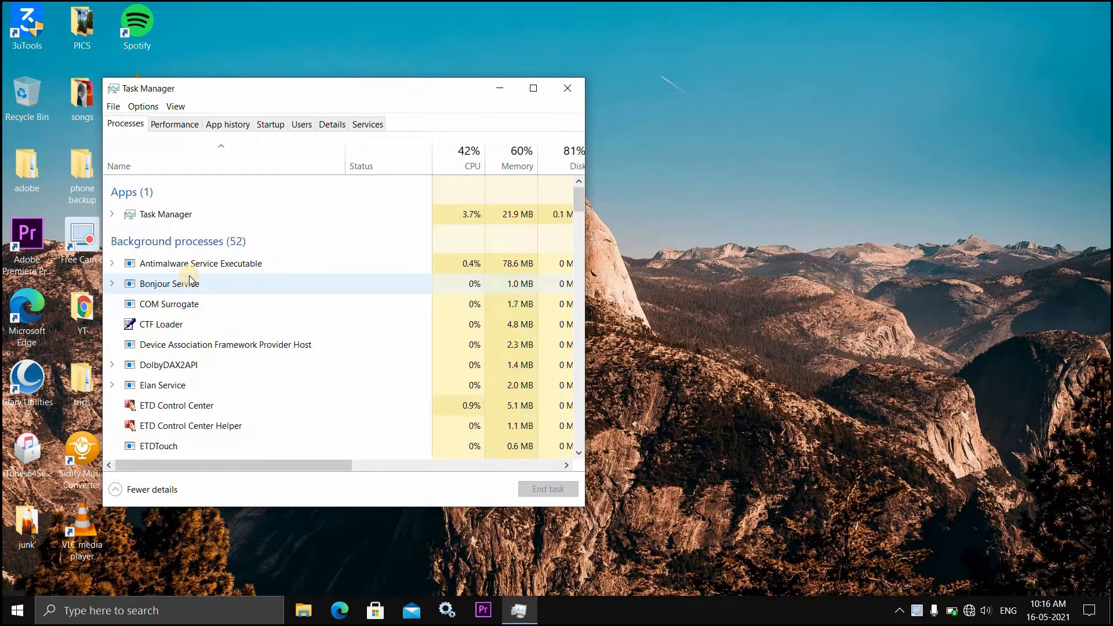
right_click(164, 312)
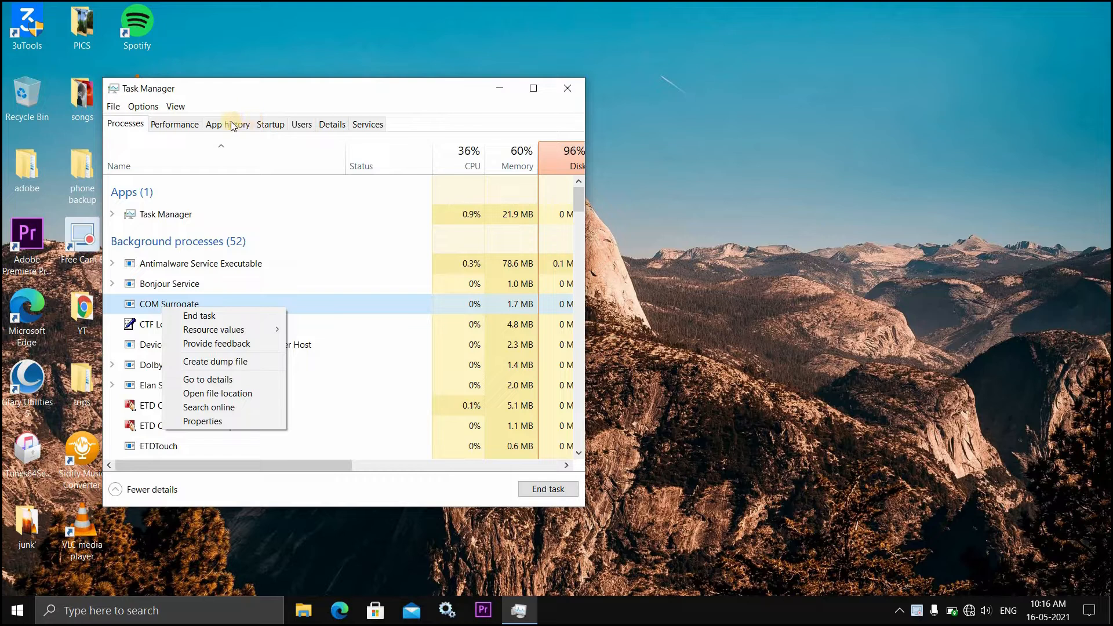
Review the startup apps, including Spotify and Realtek HD Audio Manager, and the services list, and close Task Manager
left_click(255, 123)
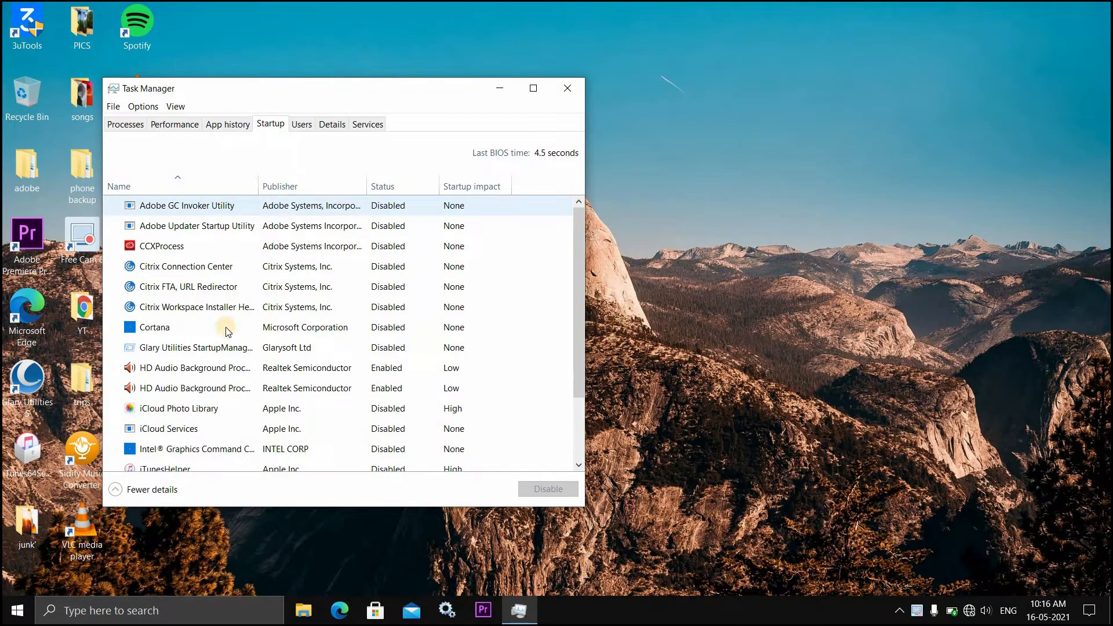
scroll(224, 336, "down", 2)
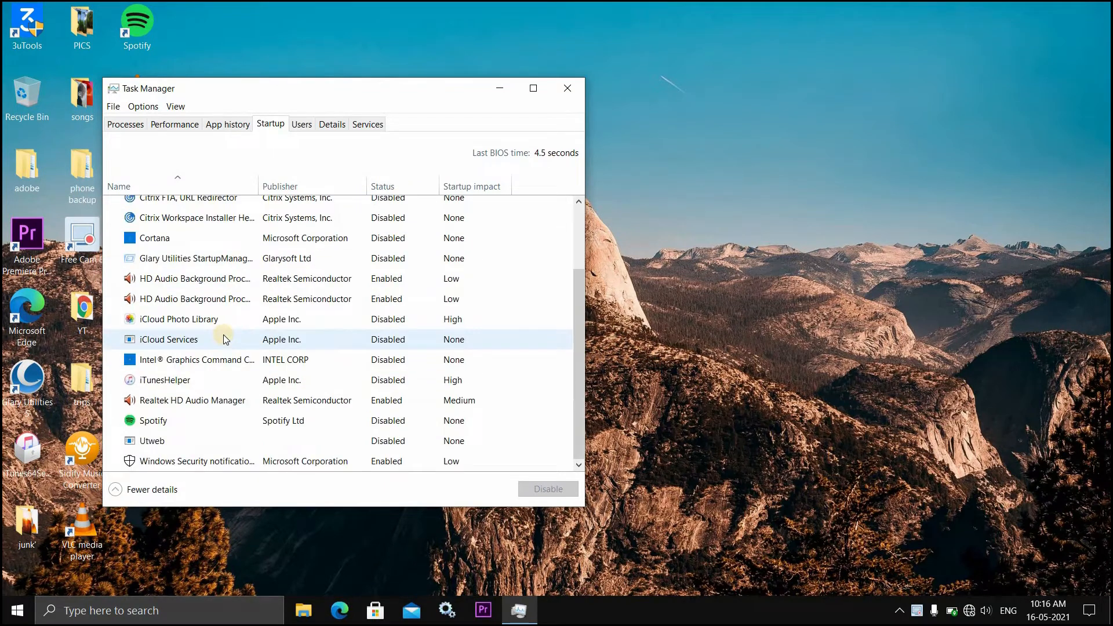
left_click(144, 430)
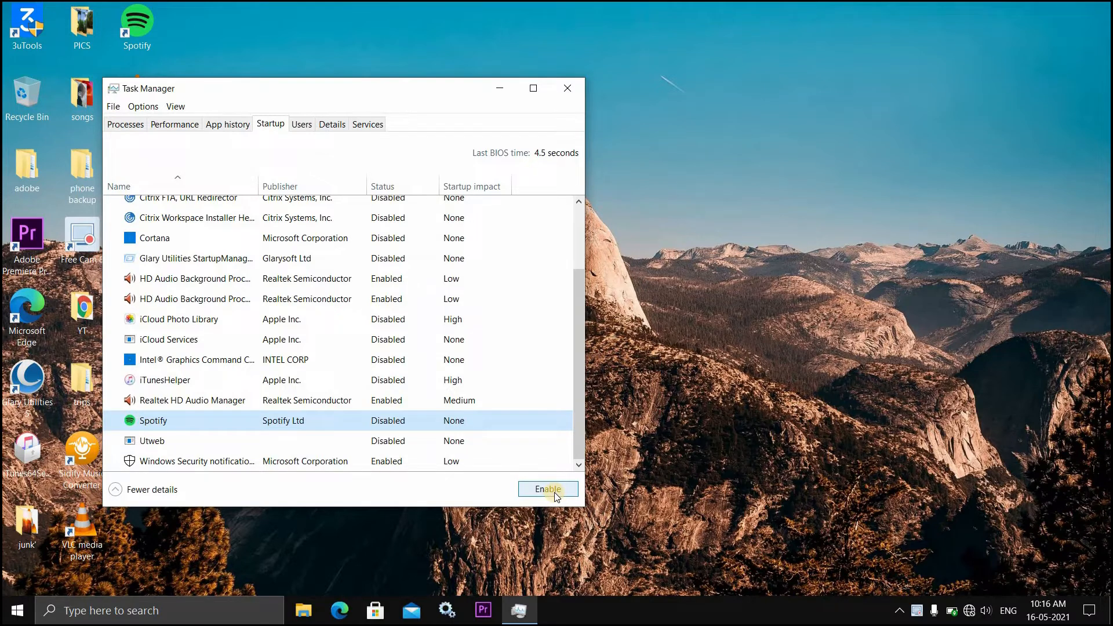
left_click(308, 397)
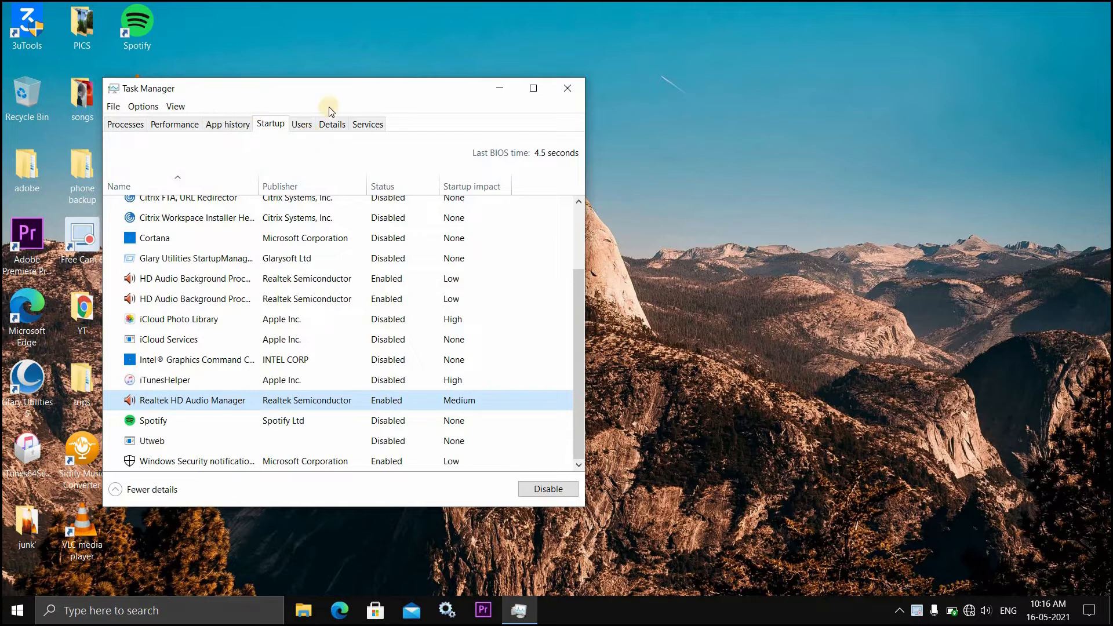
left_click(568, 88)
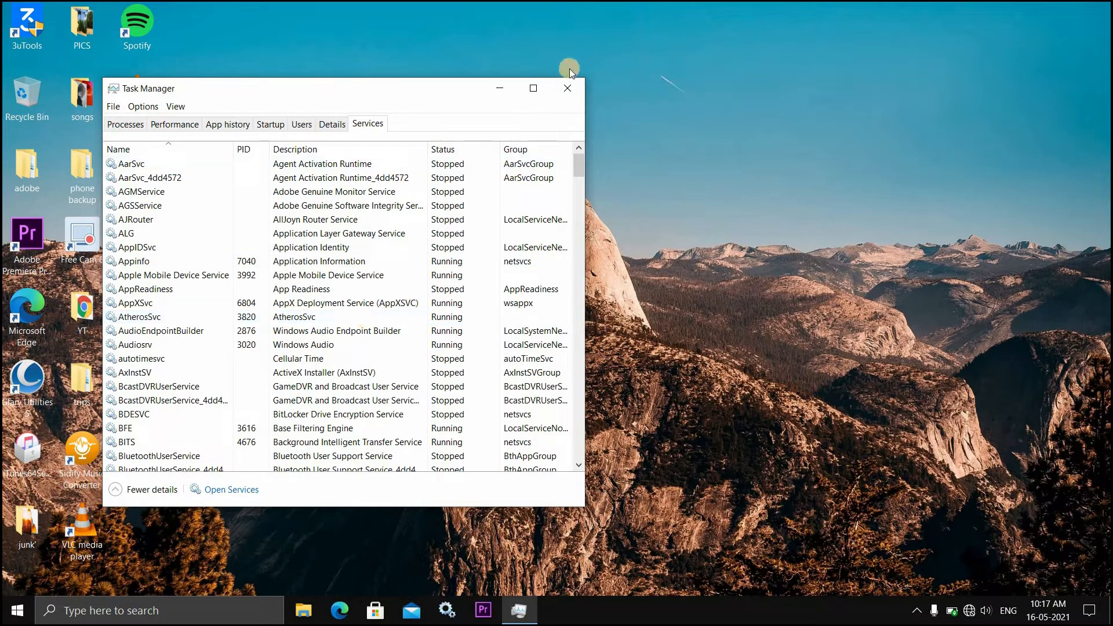
left_click(569, 85)
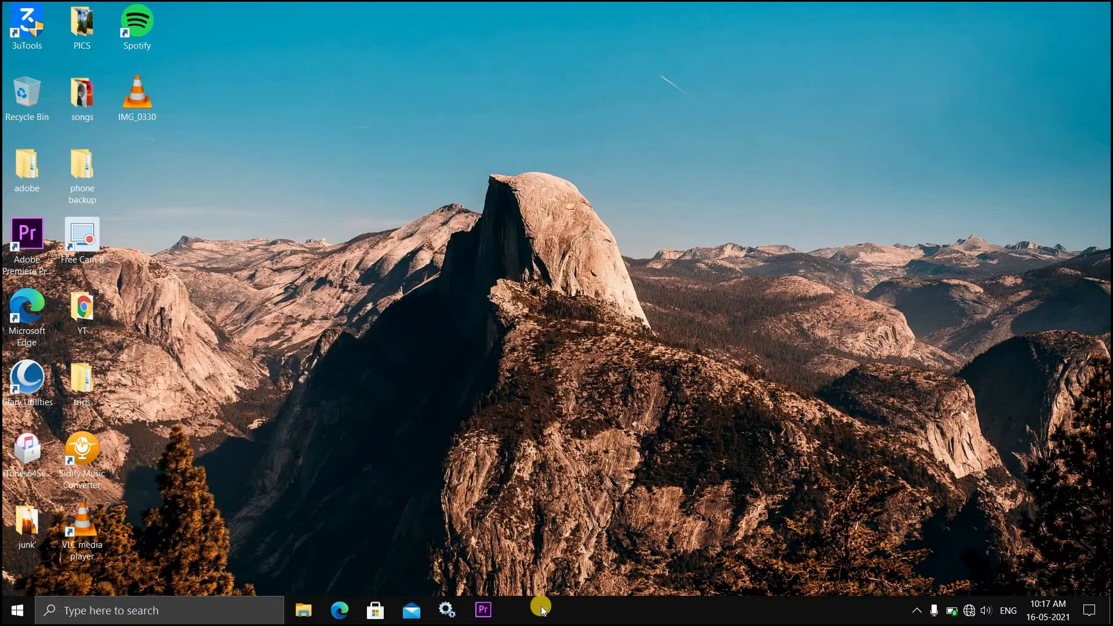
Search Windows for the Services app, open it and maximize its window
left_click(168, 610)
type("servic")
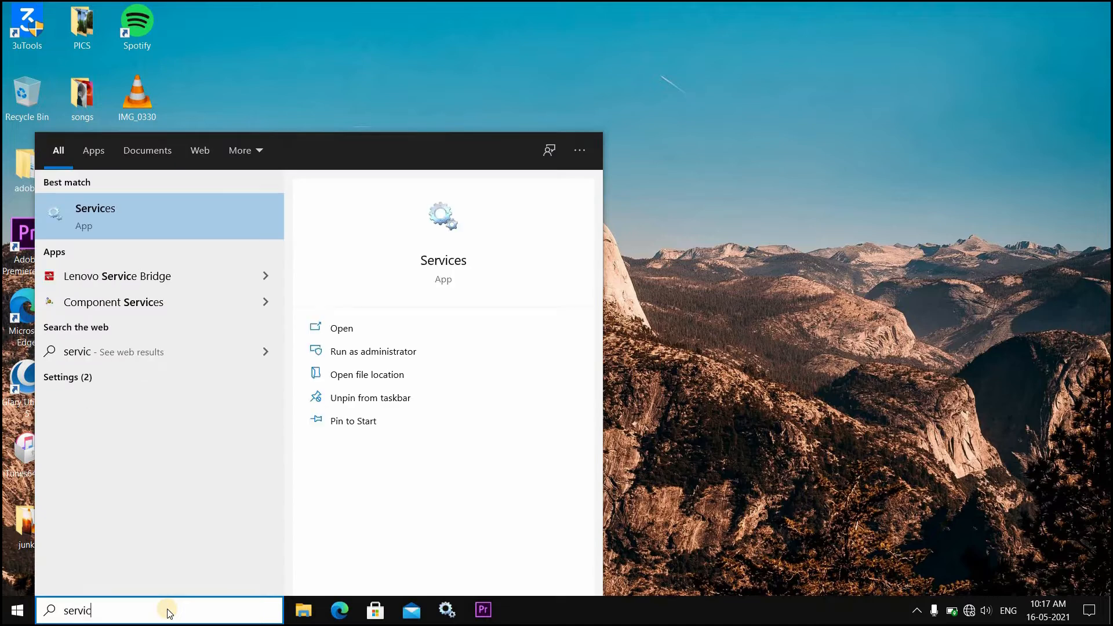
key("Return")
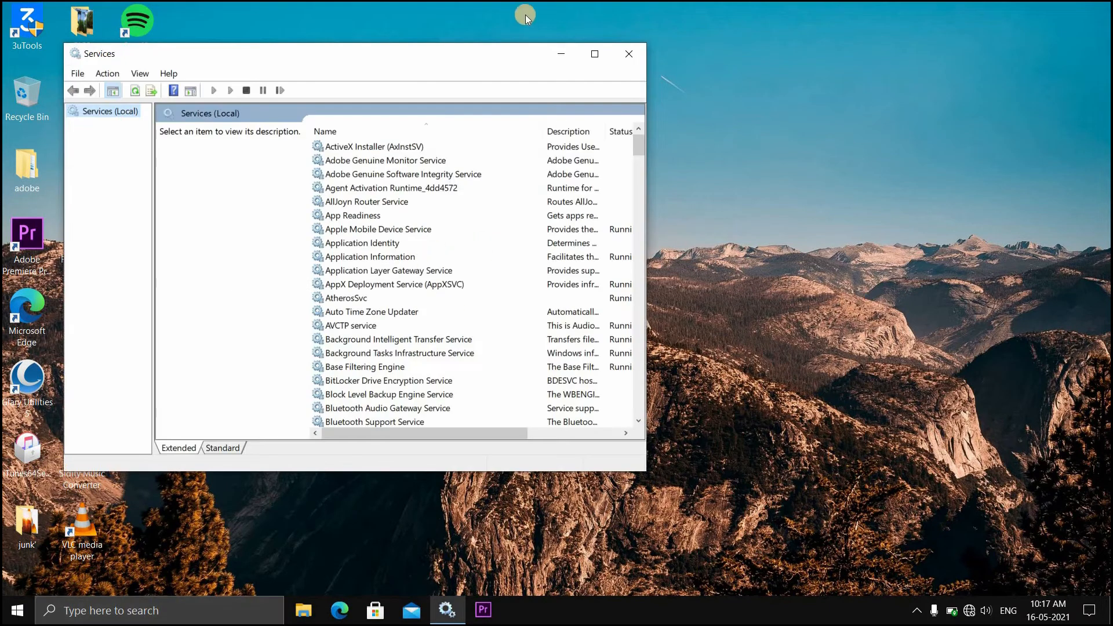
double_click(501, 58)
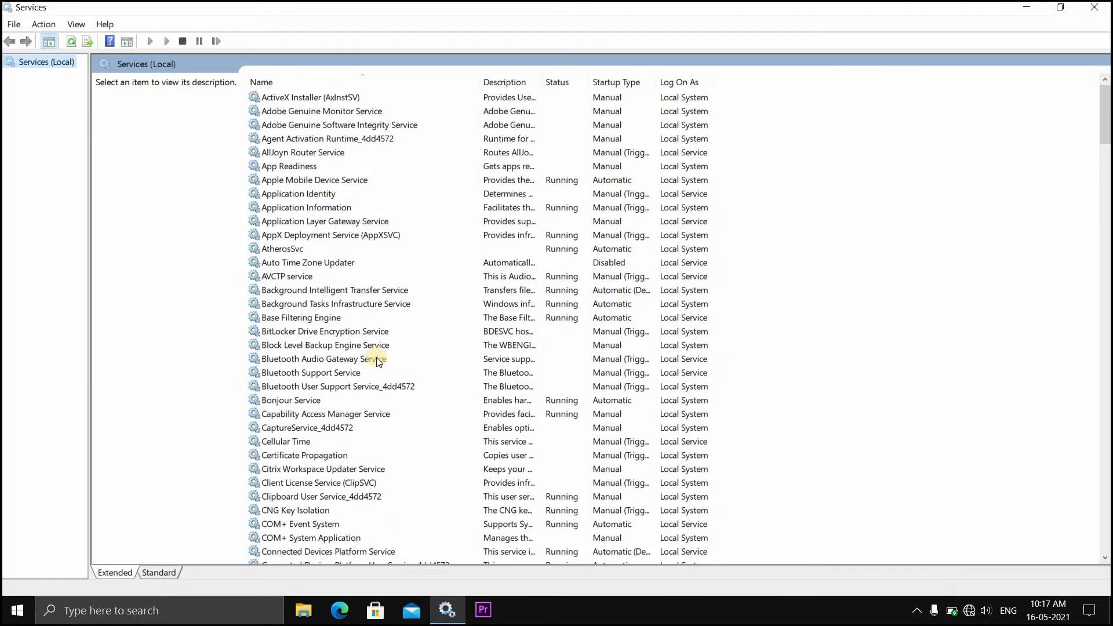
Inspect the properties of the Local Session Manager service and close them without changes
scroll(377, 360, "down", 20)
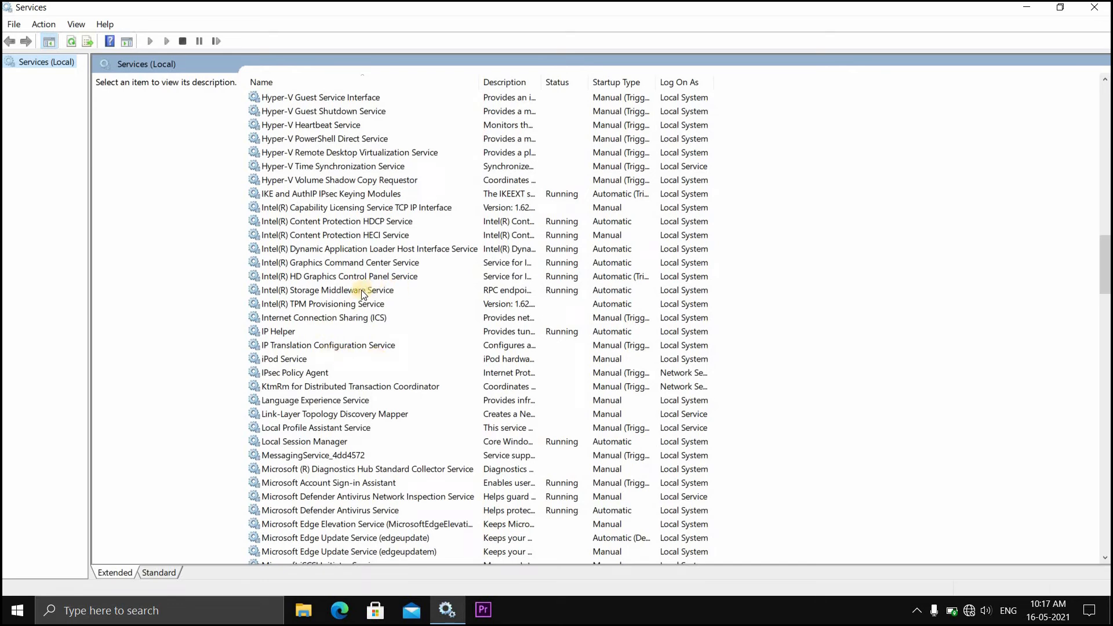
double_click(308, 439)
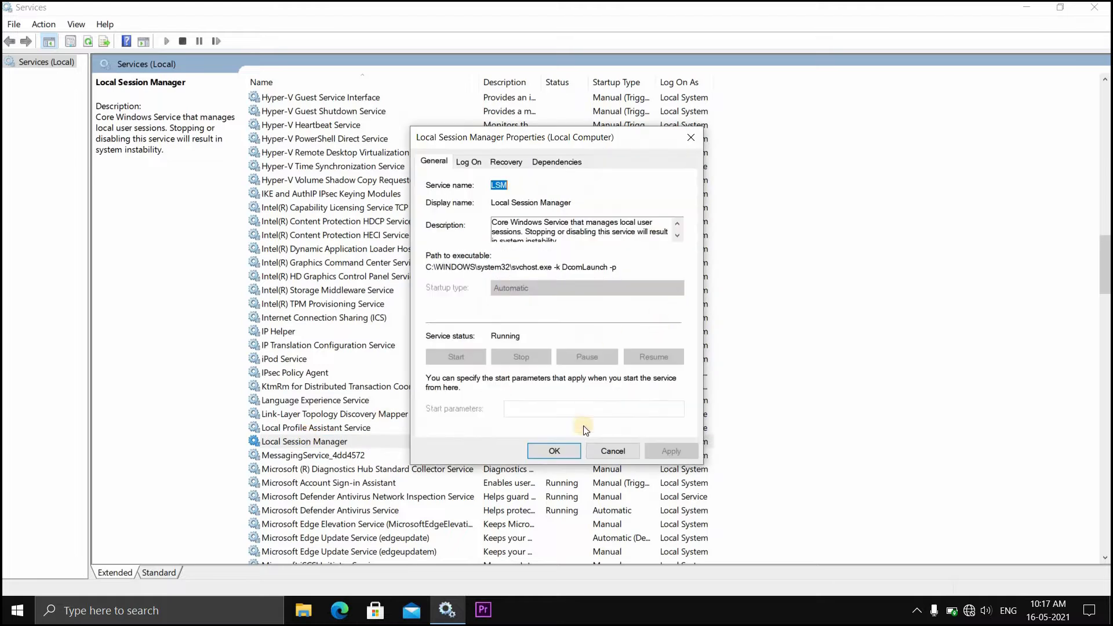
left_click(610, 451)
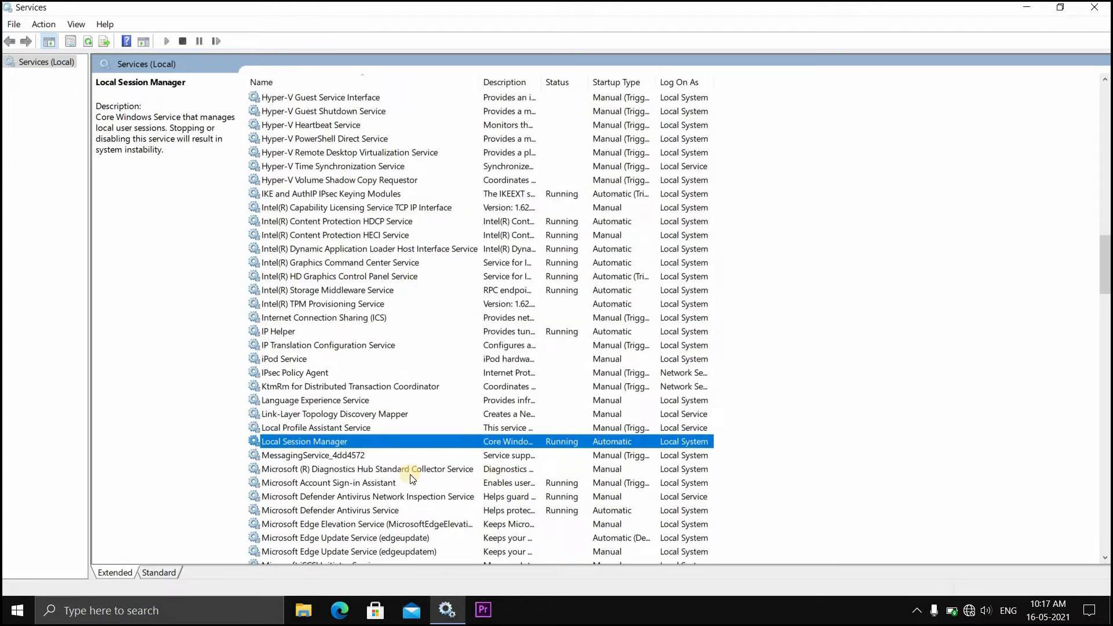
Inspect the startup type options of the Microsoft Account Sign-in Assistant service and close its properties without changes
double_click(348, 482)
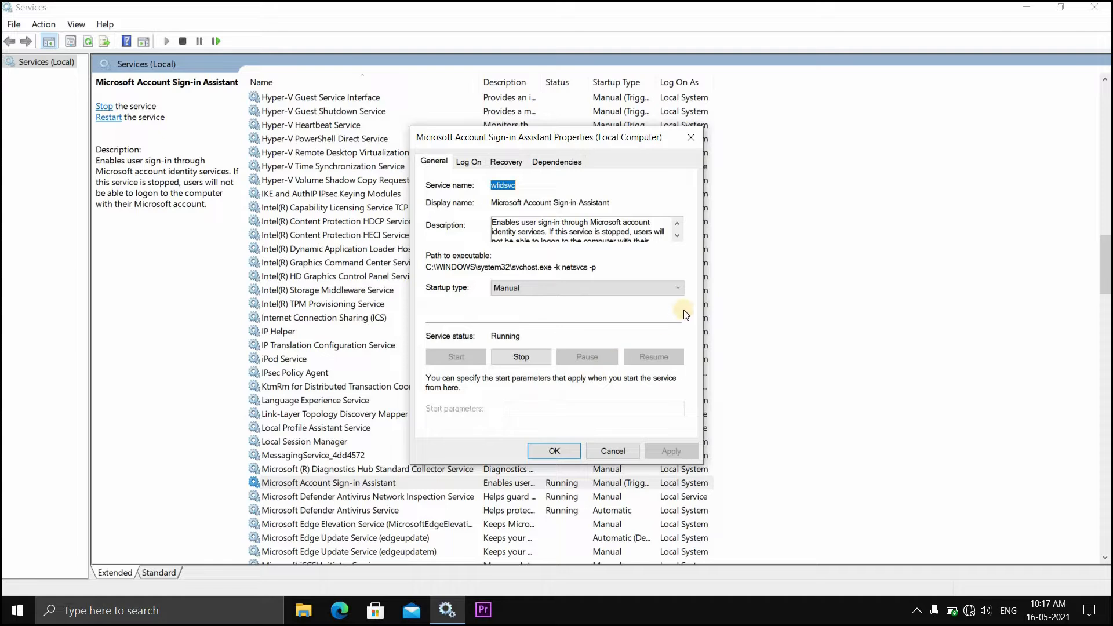
left_click(664, 295)
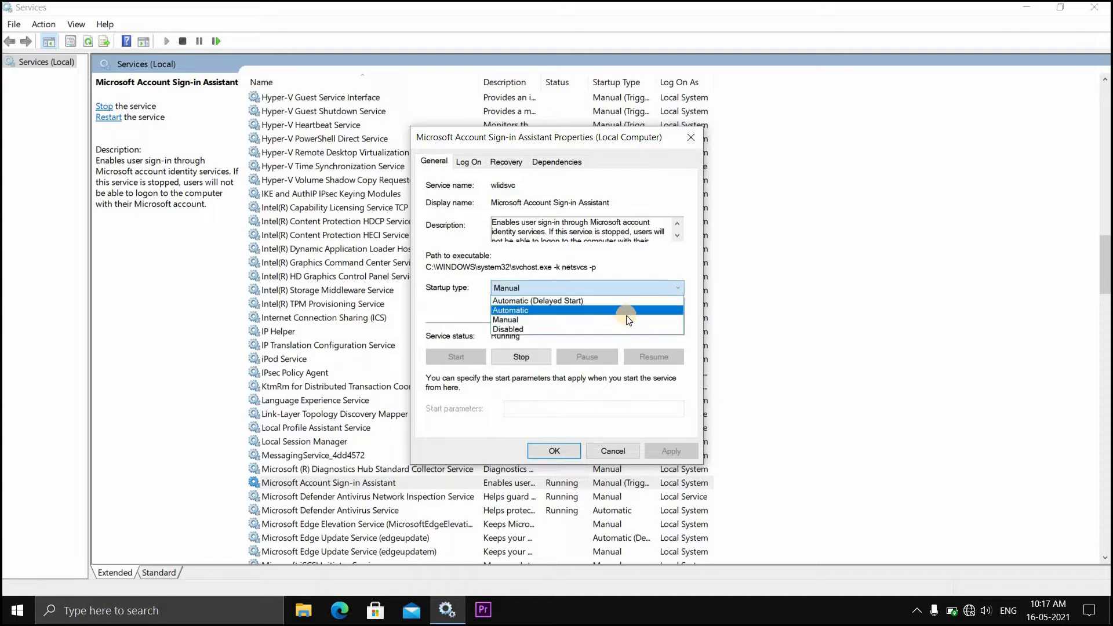
left_click(540, 371)
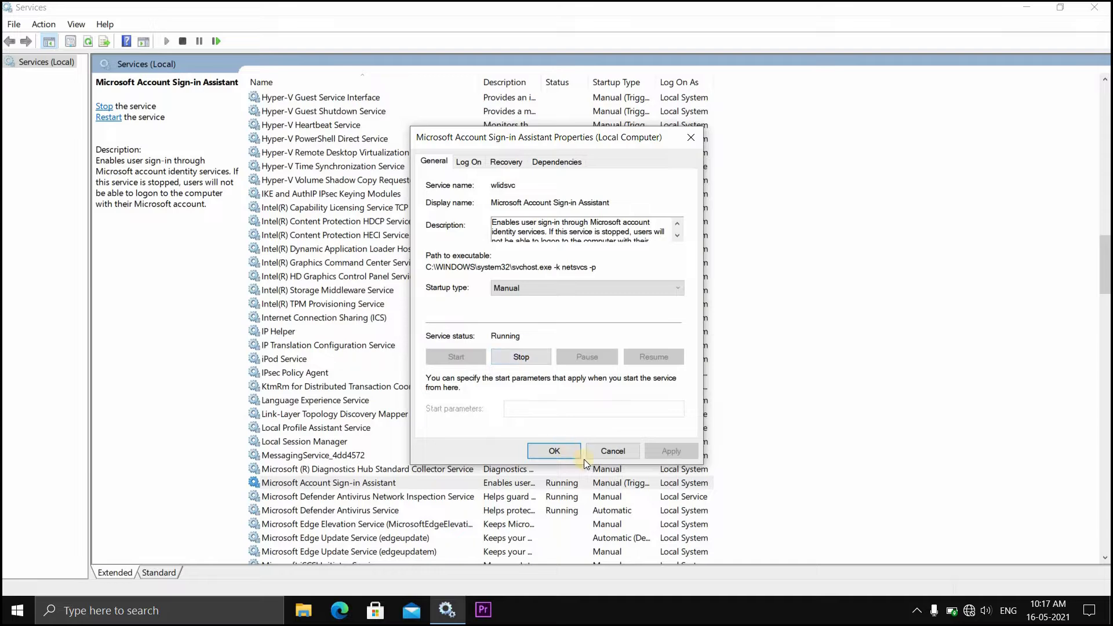
left_click(620, 451)
Look through the rest of the services list and close the Services window
scroll(288, 409, "down", 20)
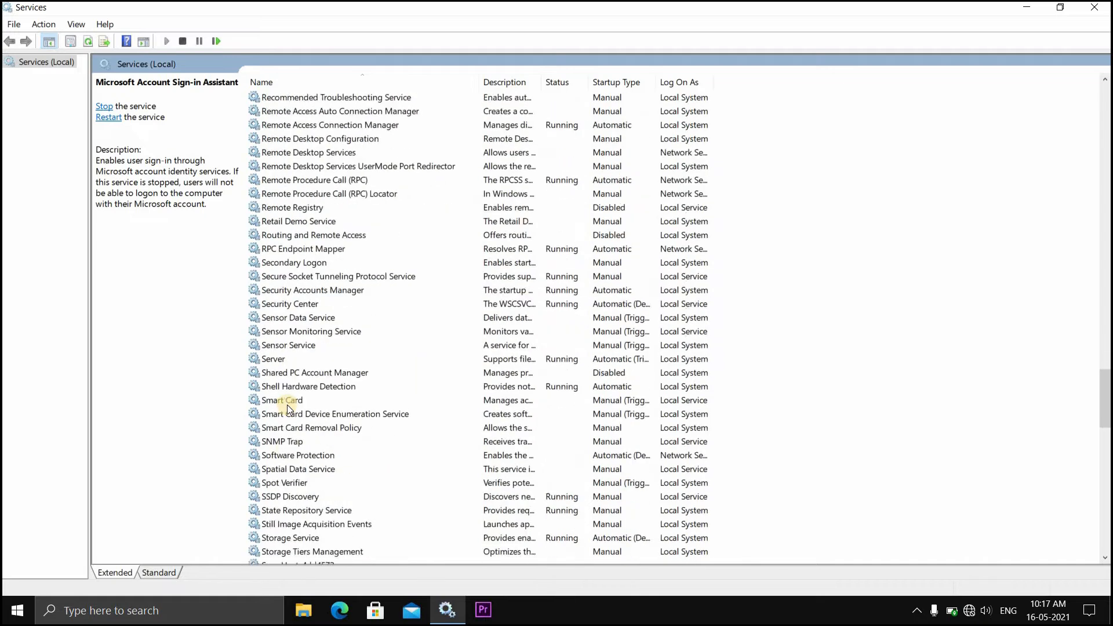
scroll(289, 410, "down", 1)
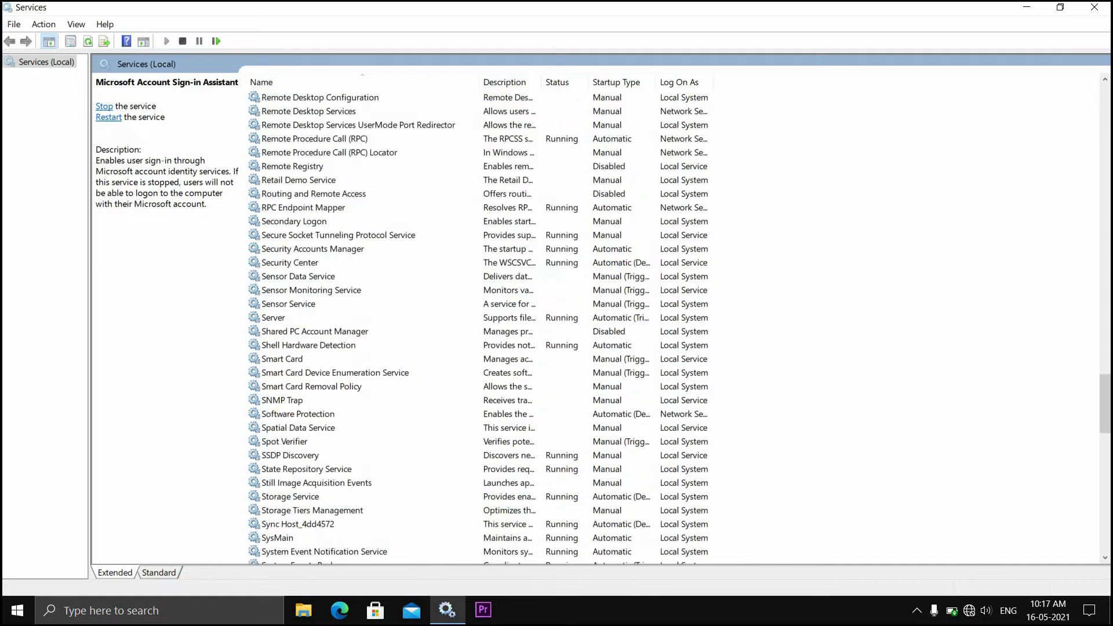
left_click(1102, 8)
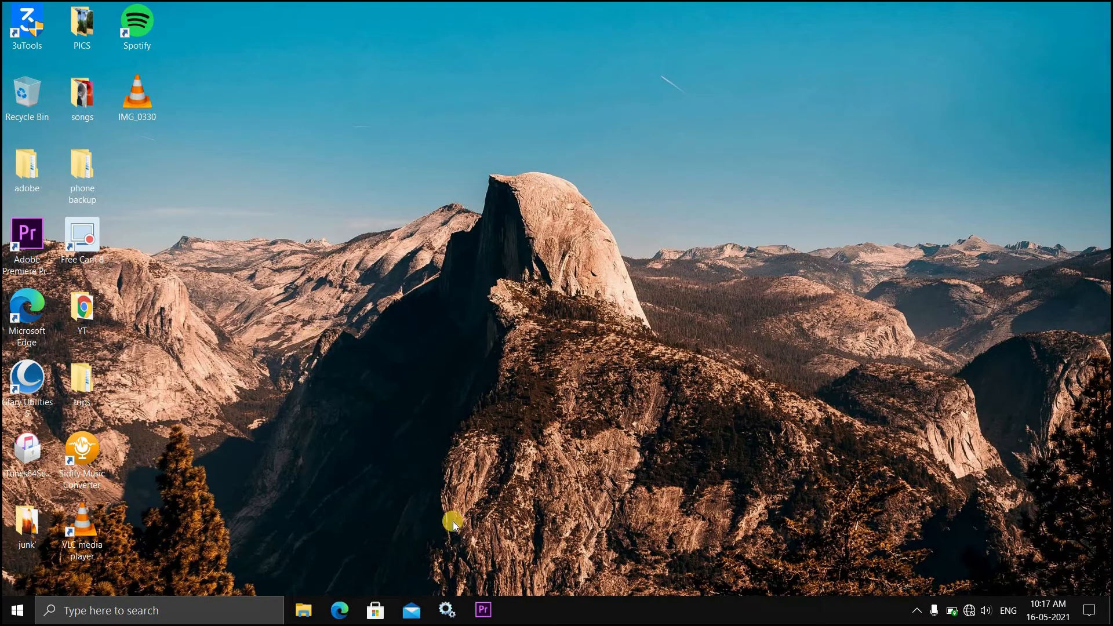
right_click(543, 603)
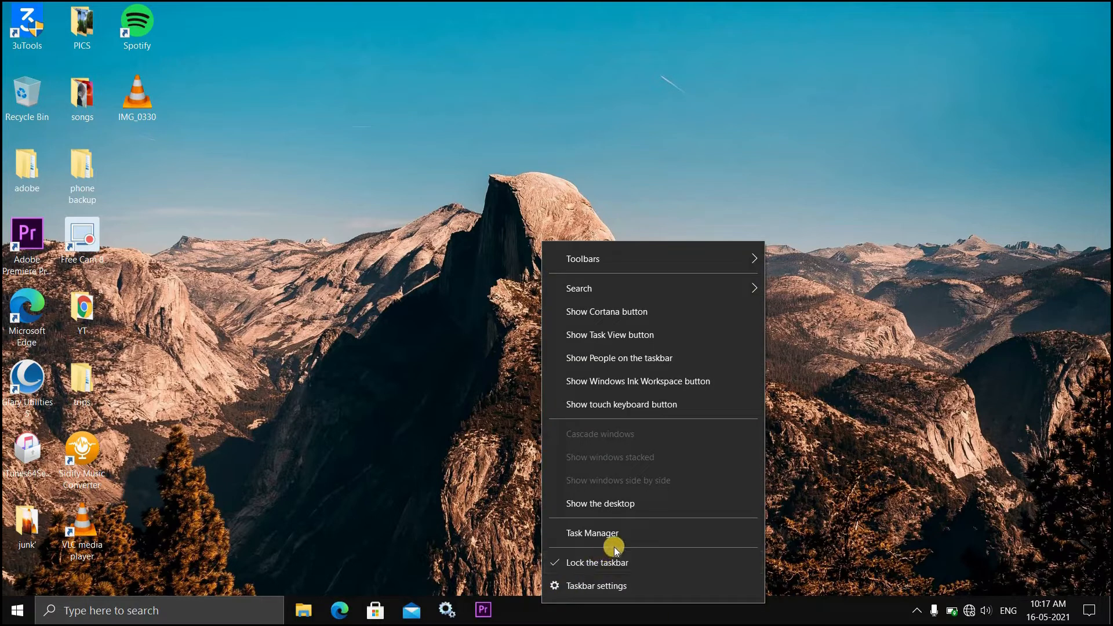
left_click(323, 322)
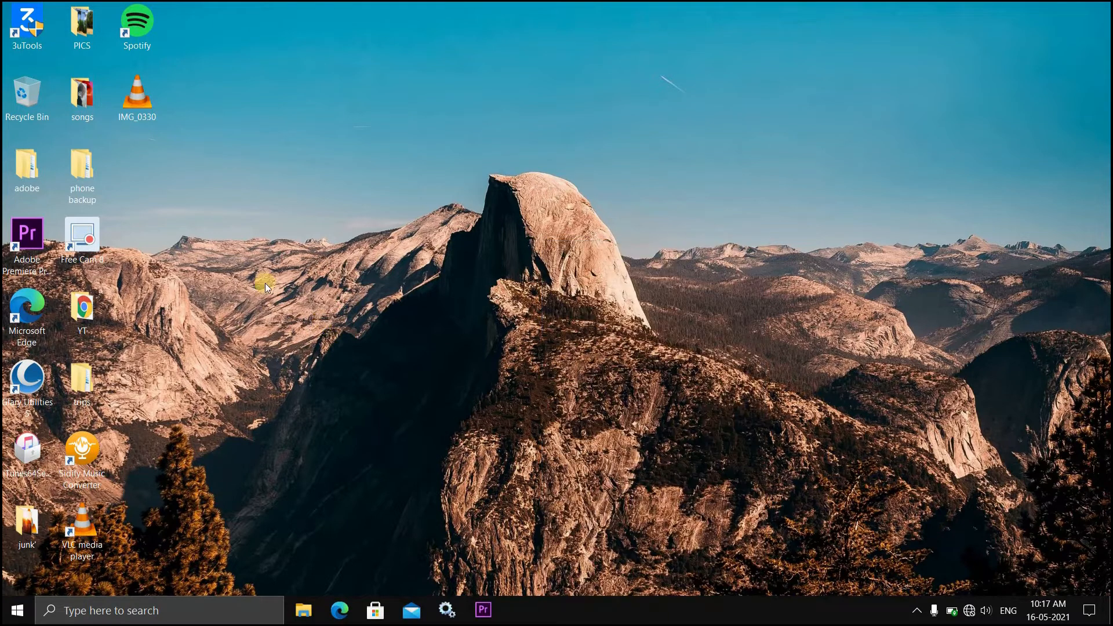
Open the system properties of This PC and go to the Performance Options in the advanced system settings
left_click(307, 612)
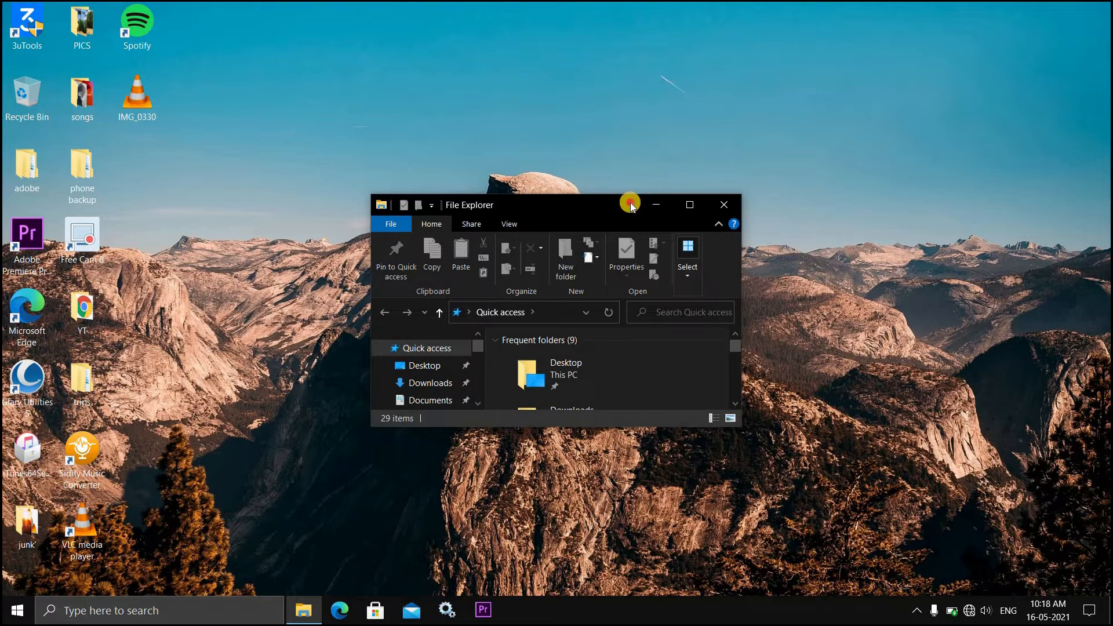
double_click(572, 218)
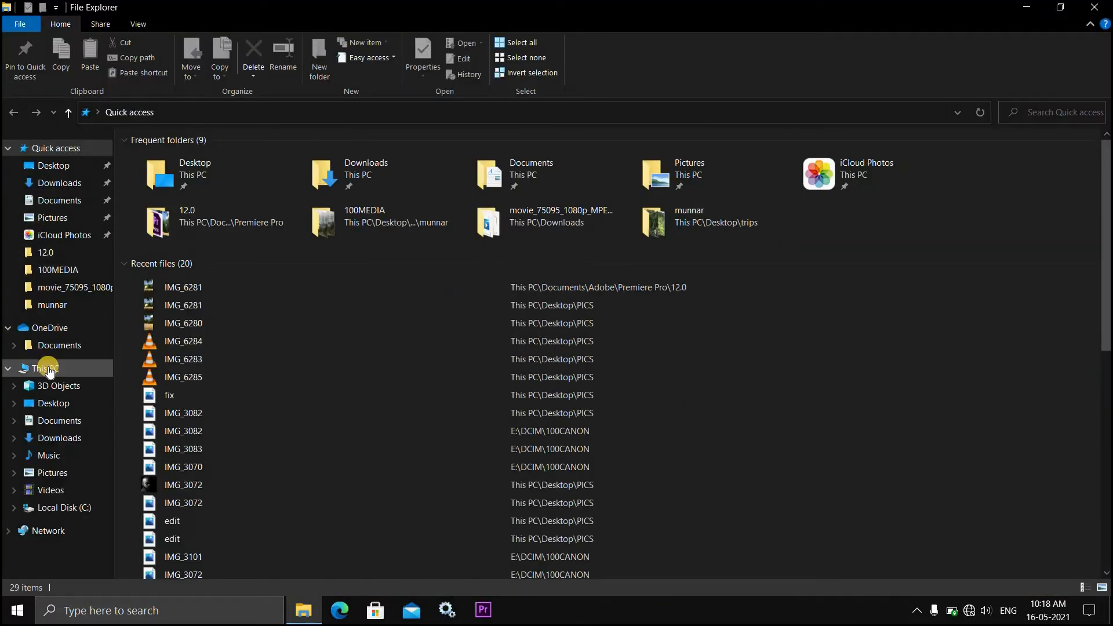
left_click(48, 370)
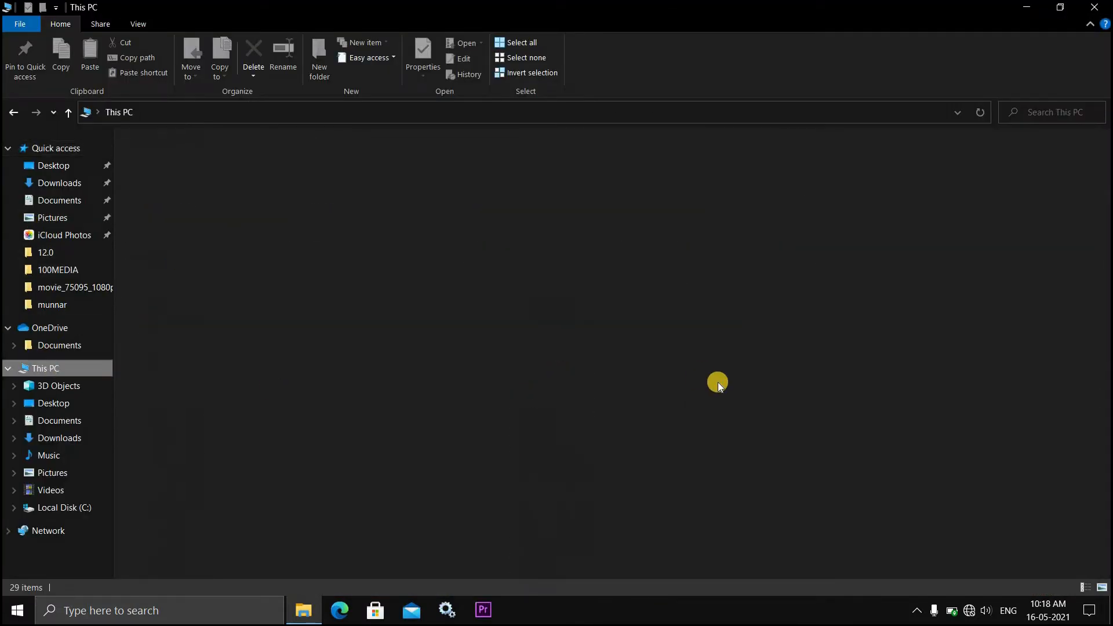
right_click(743, 411)
left_click(789, 571)
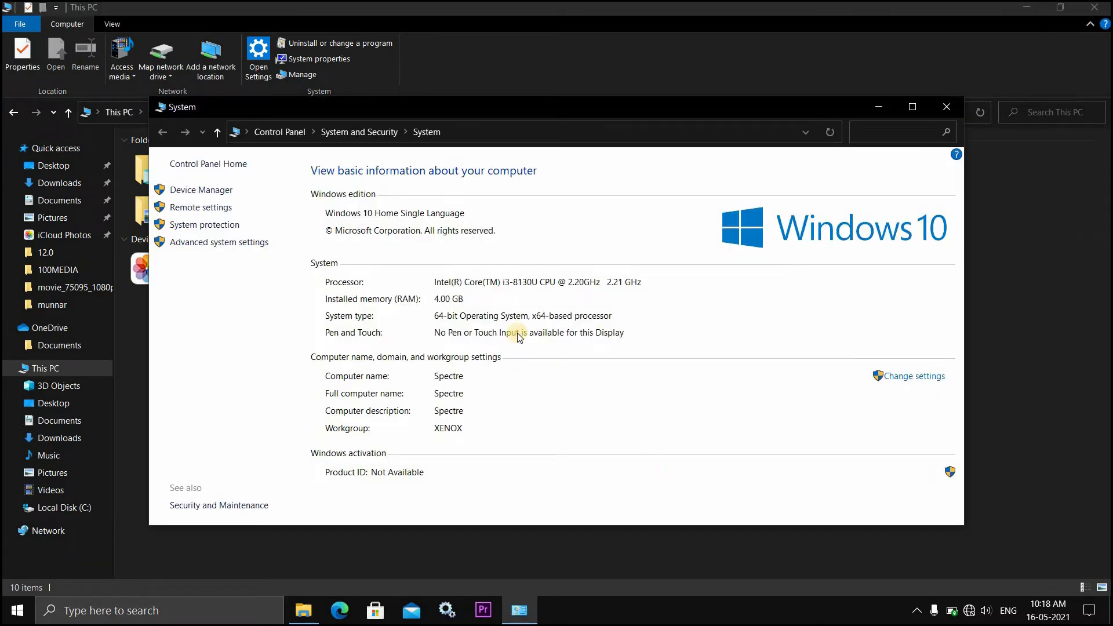
left_click(252, 243)
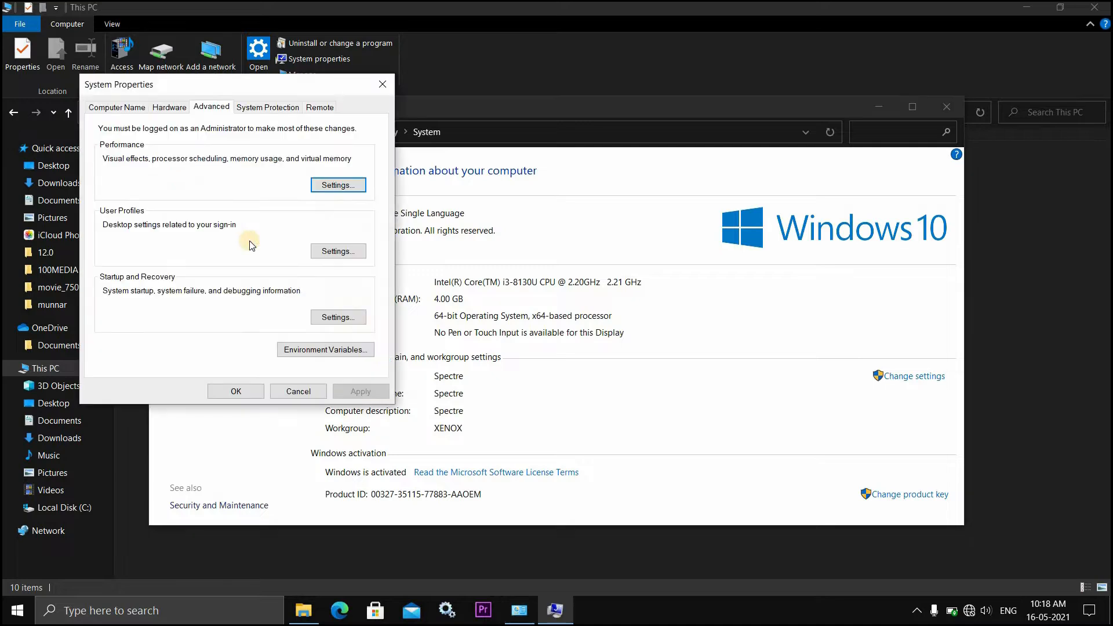
left_click(335, 185)
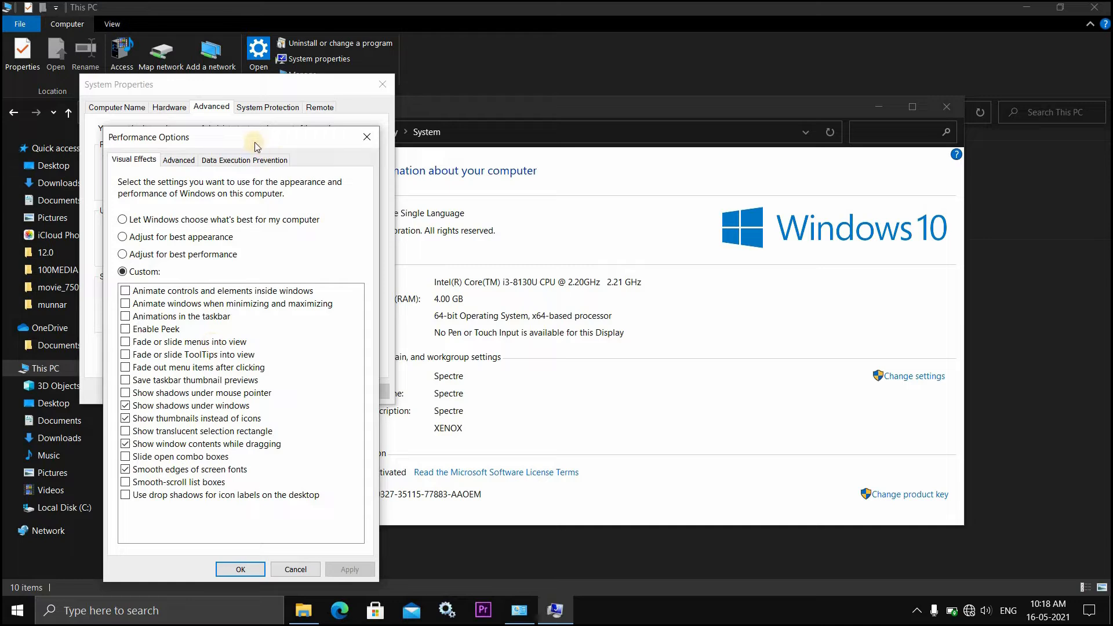
Try switching drive C's paging file from automatic management to a custom size in the virtual memory settings, and cancel
left_click(180, 161)
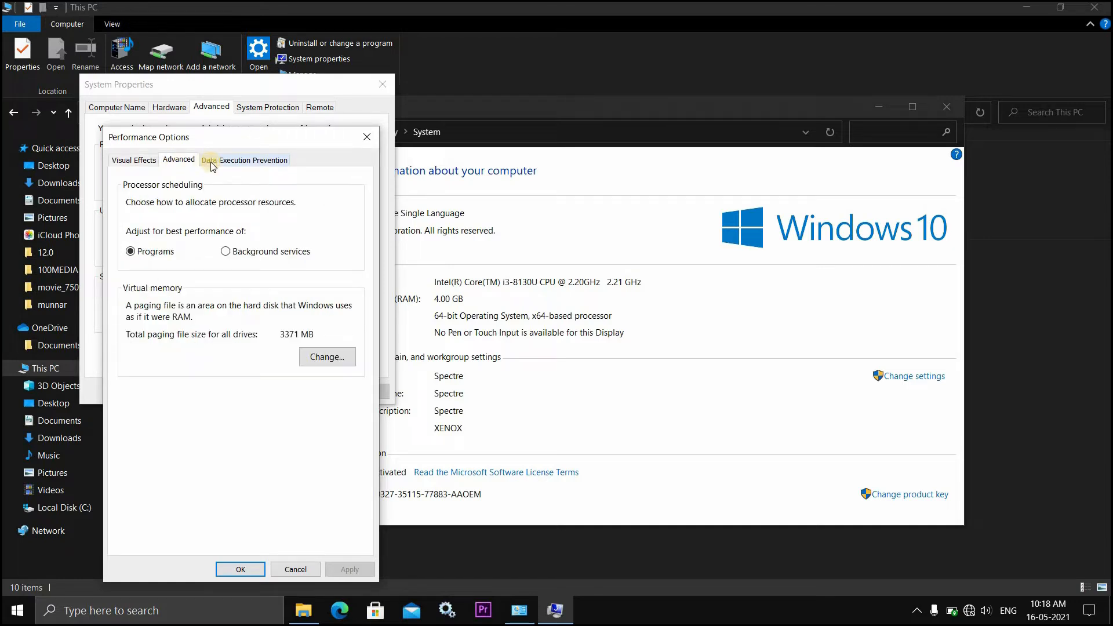
left_click(313, 360)
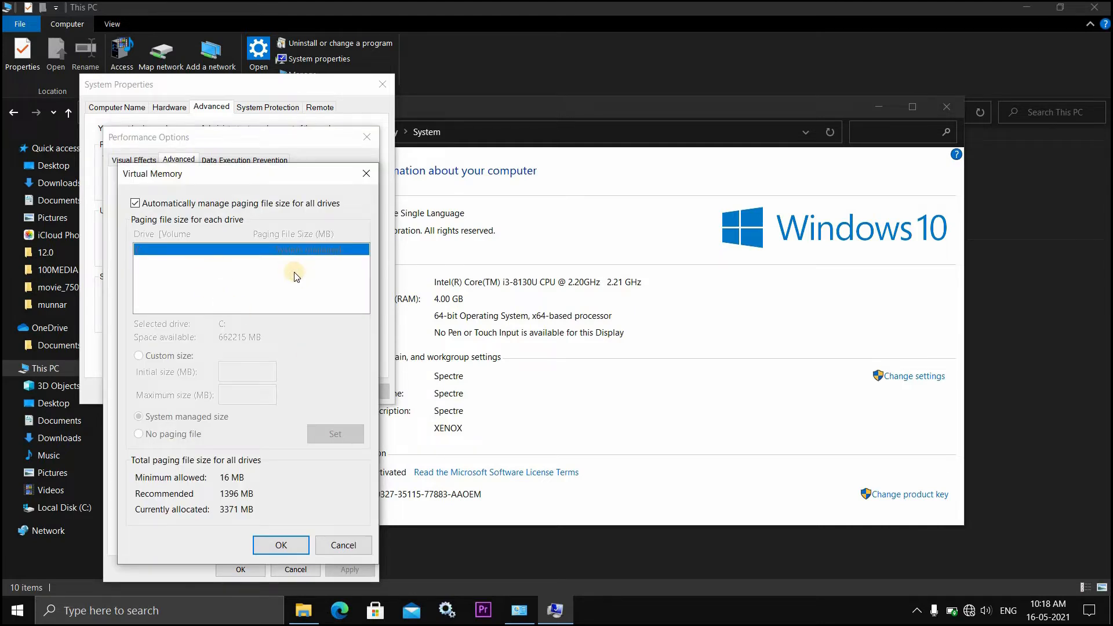
left_click(184, 204)
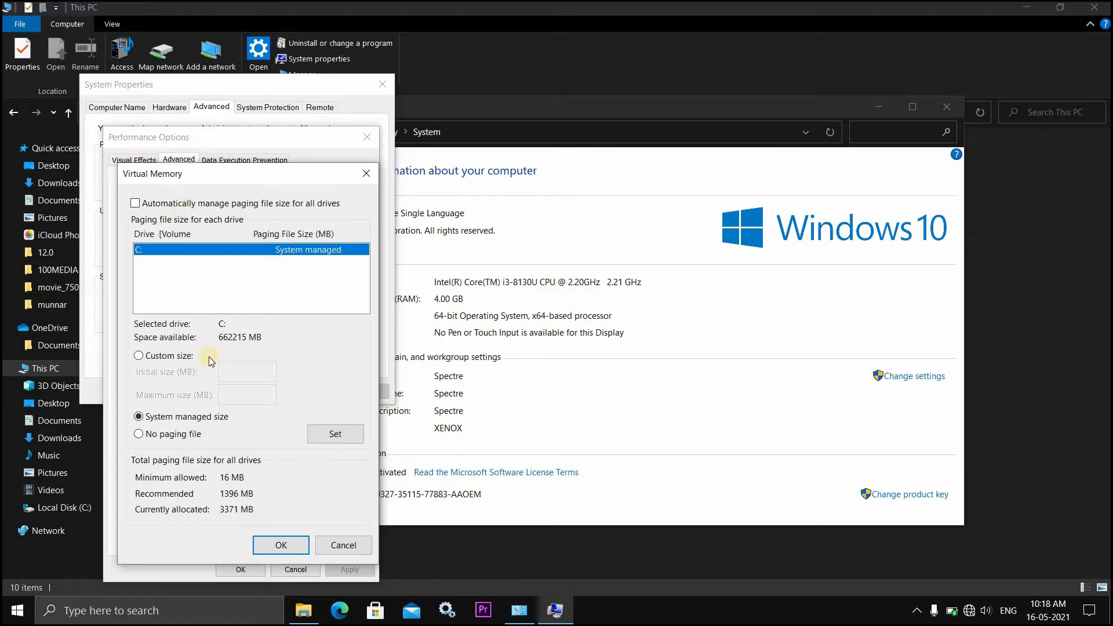
left_click(178, 357)
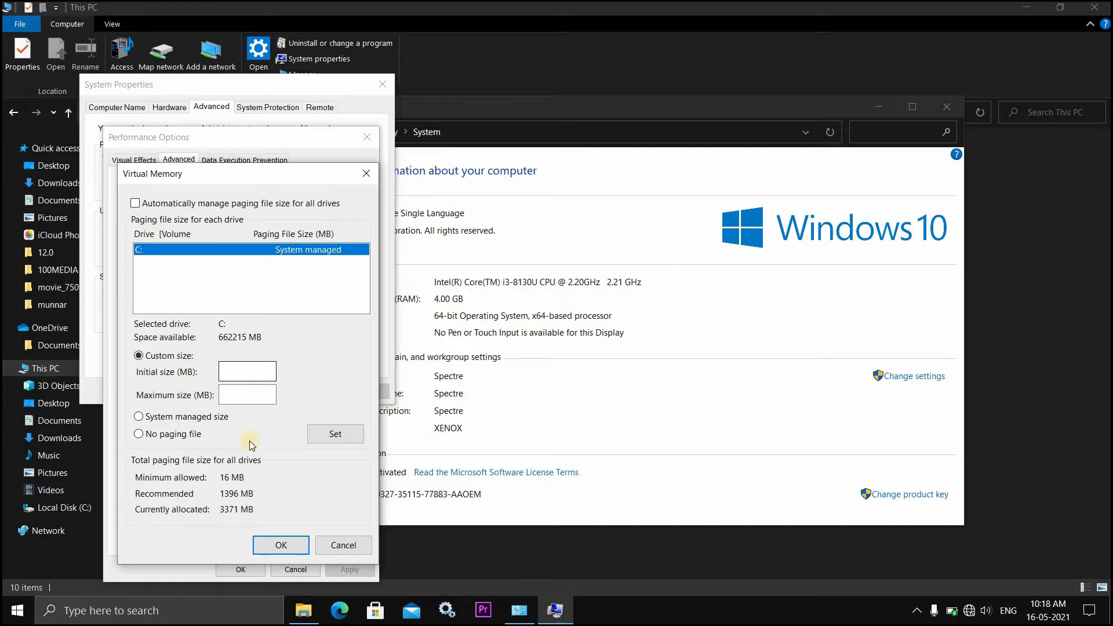
left_click(335, 550)
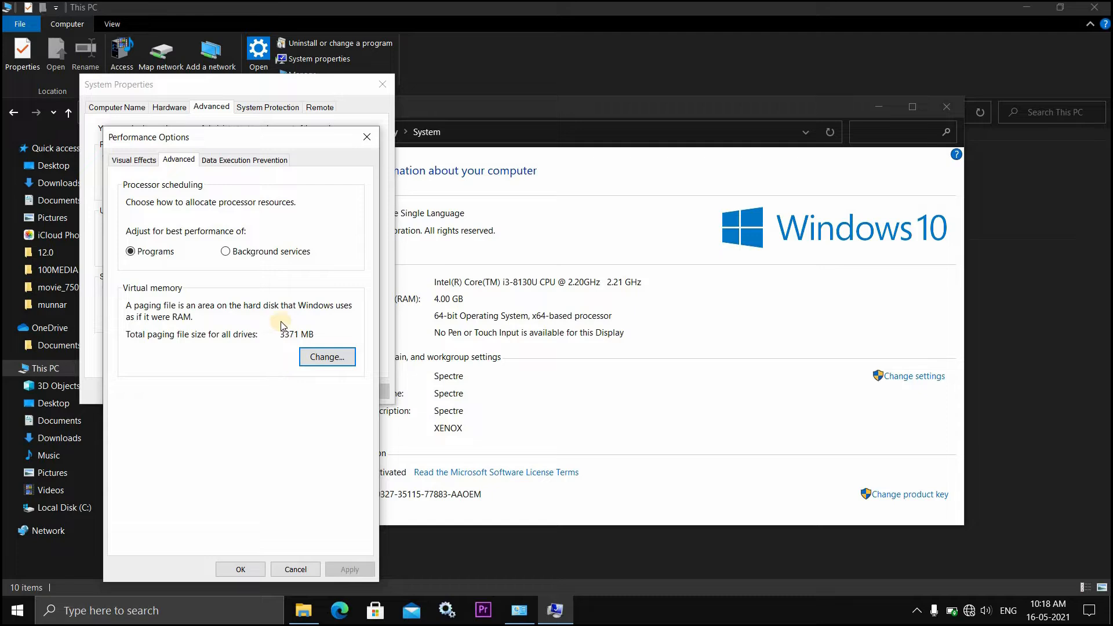
View the Data Execution Prevention settings, then cancel out of the performance and system properties and close the System and This PC windows
left_click(234, 165)
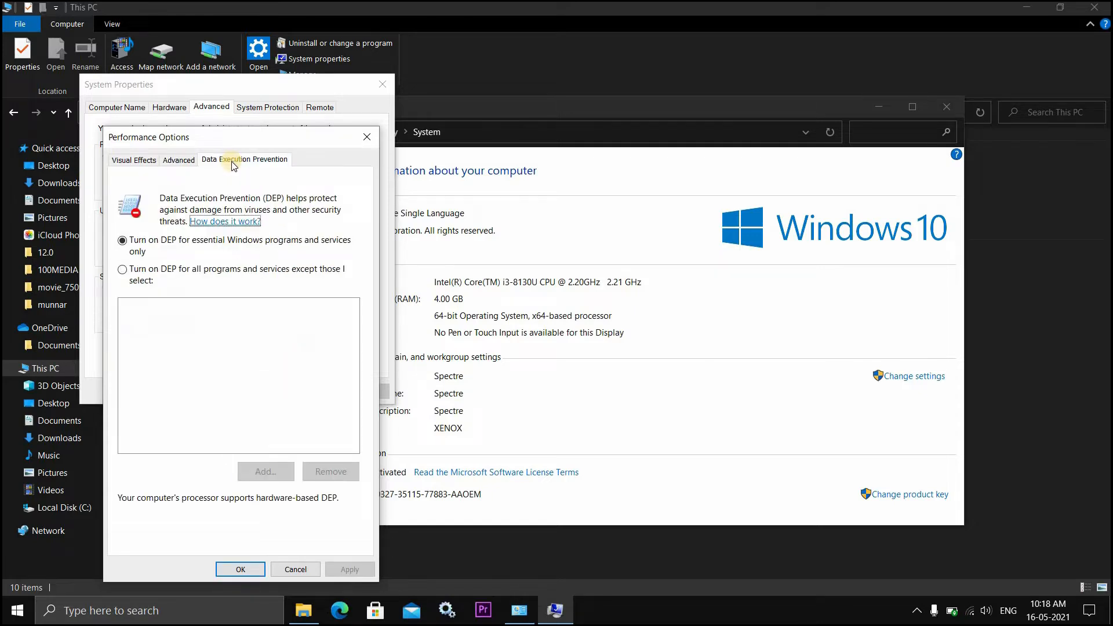
left_click(296, 571)
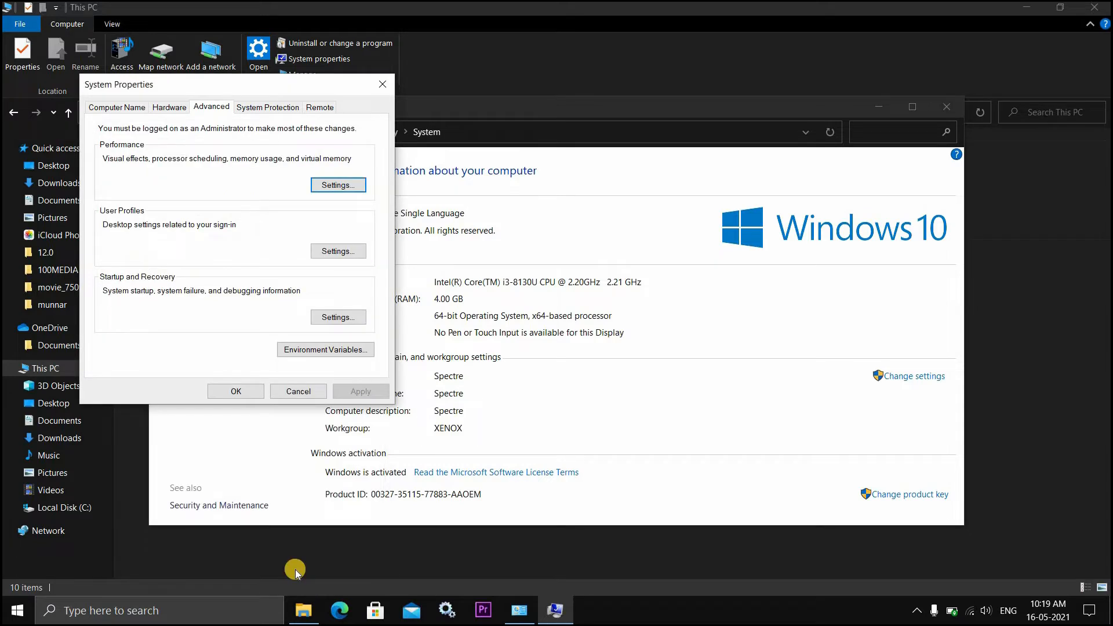
left_click(298, 392)
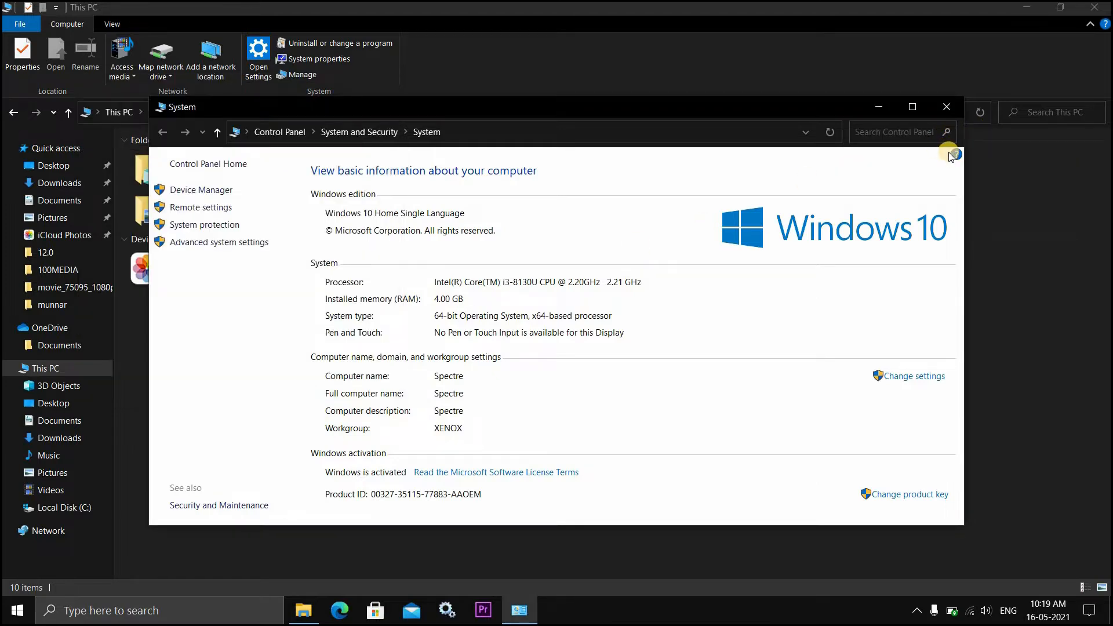
left_click(954, 104)
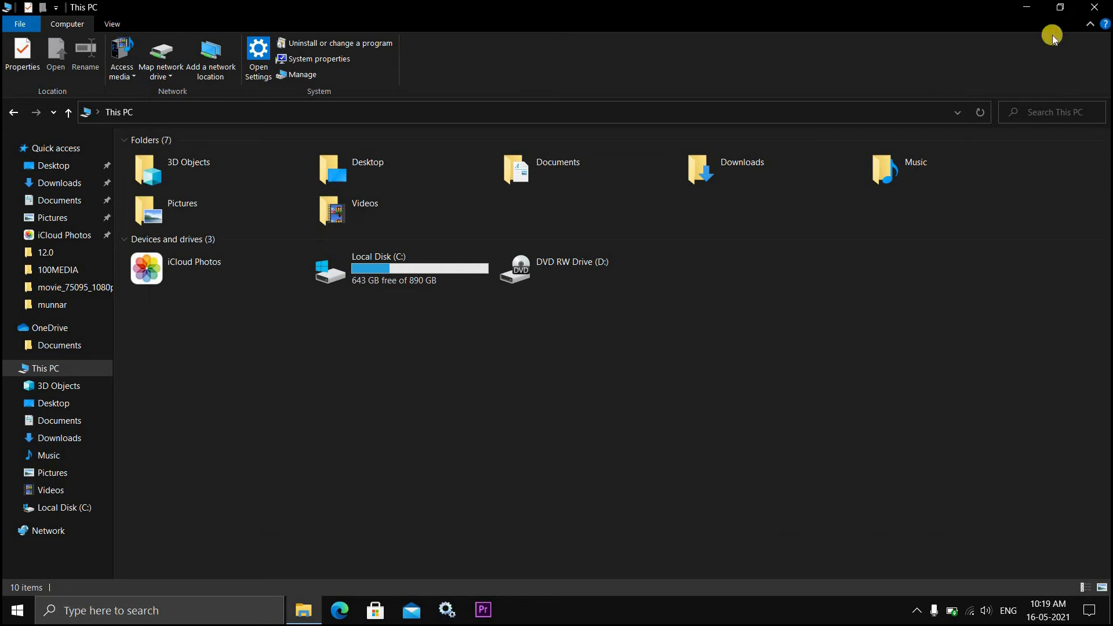
left_click(1097, 8)
left_click(183, 612)
type("disk")
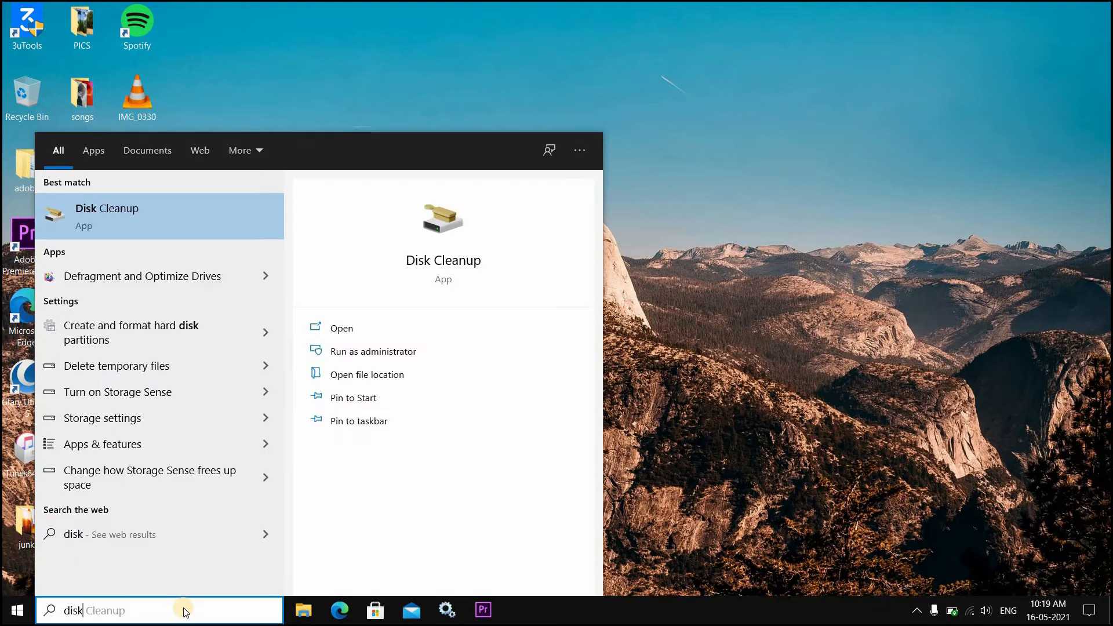
type("de")
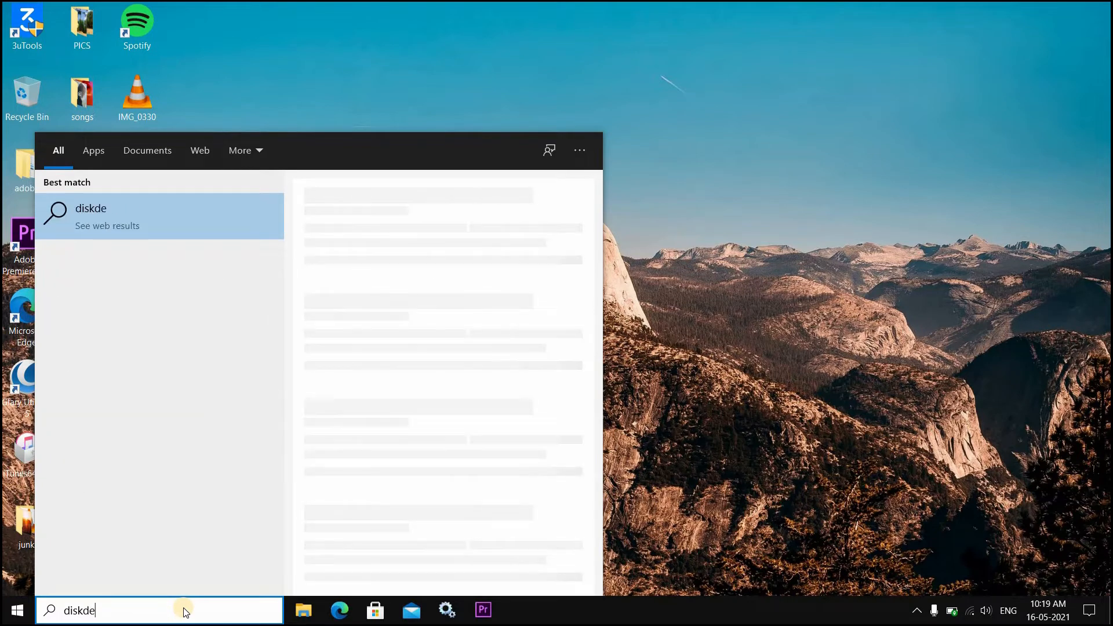
type("fra")
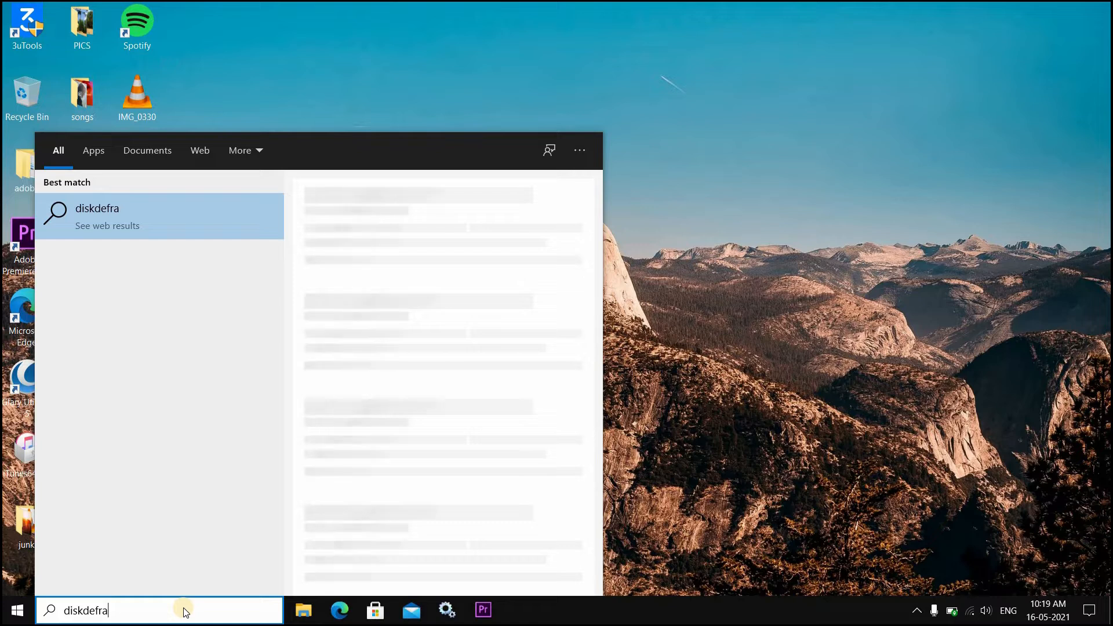
key("BackSpace")
key("BackSpace")
key("BackSpace")
key("BackSpace")
key("BackSpace")
key("BackSpace")
key("BackSpace")
key("BackSpace")
key("BackSpace")
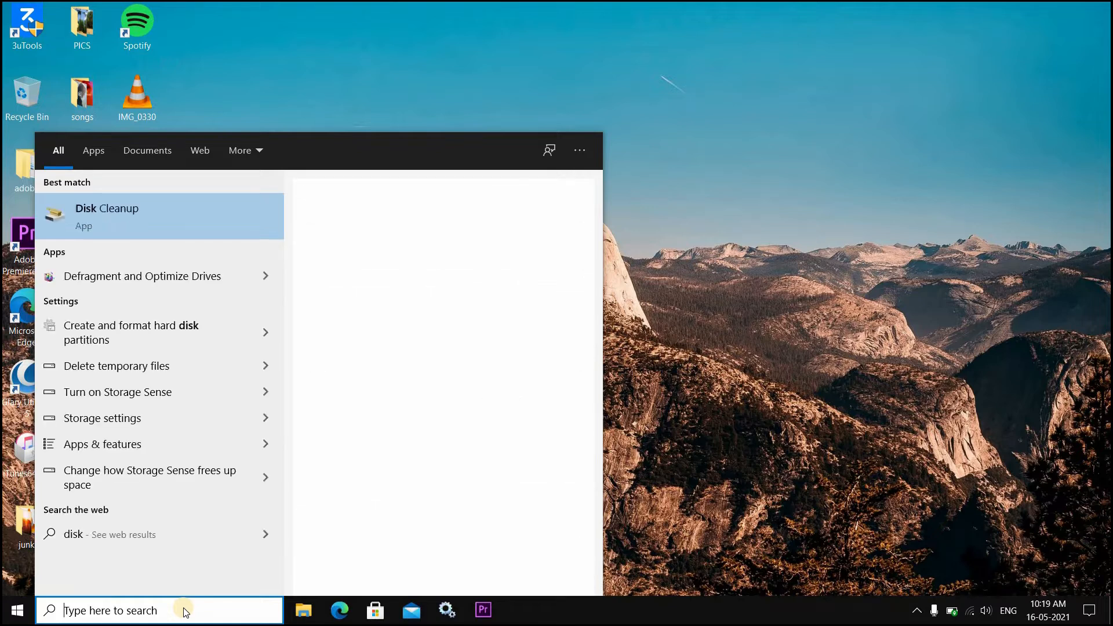
Search for "defrag", open Defragment and Optimize Drives and start analyzing drive C
type("defrag")
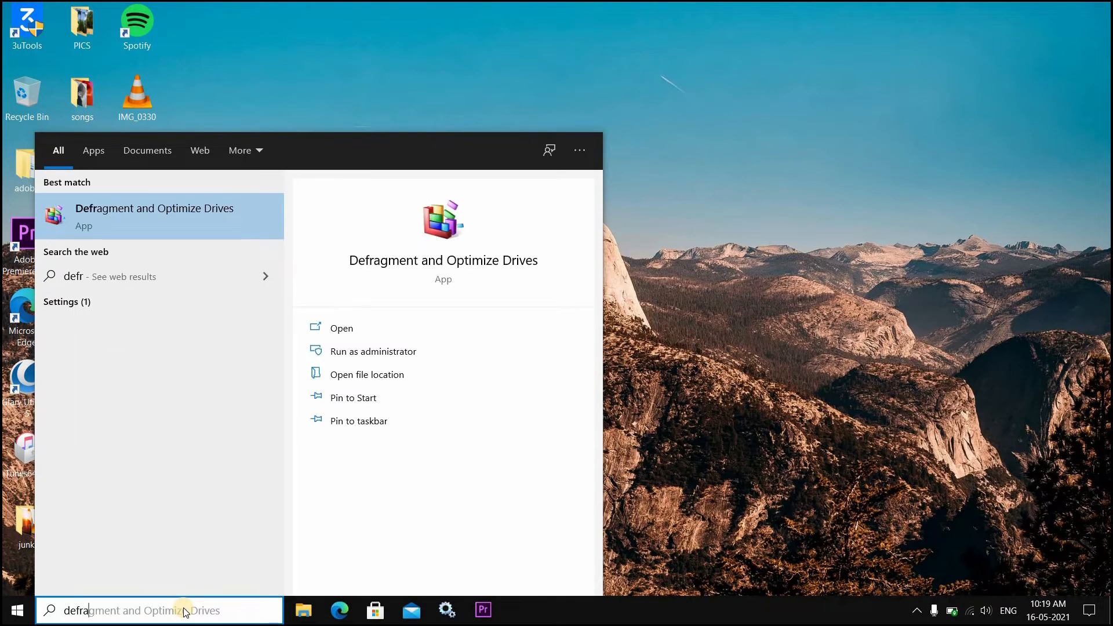
left_click(188, 206)
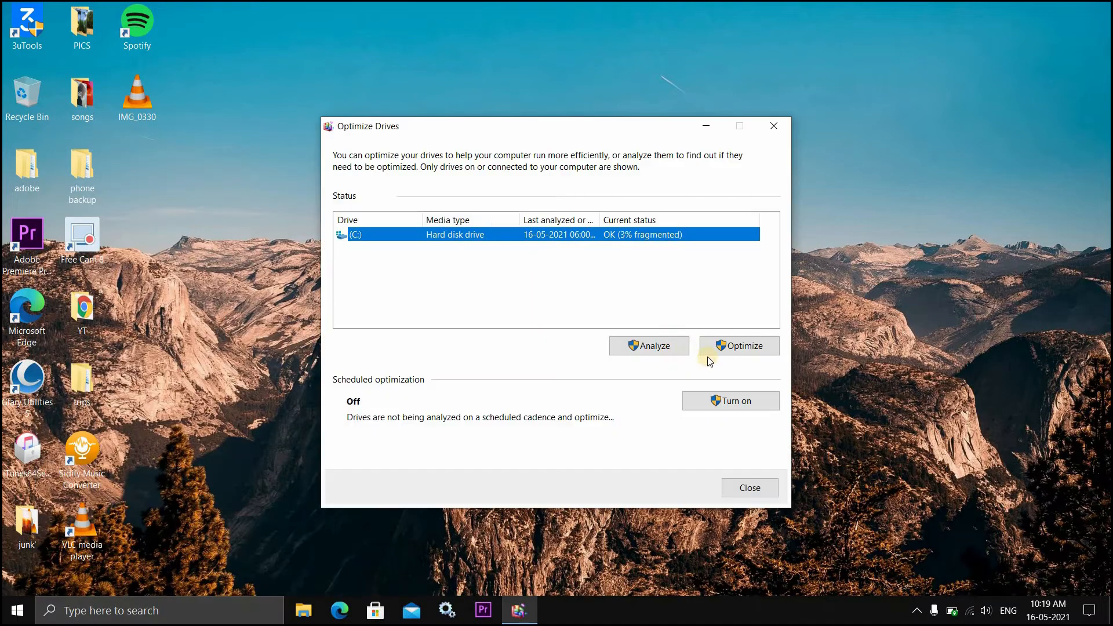
left_click(666, 351)
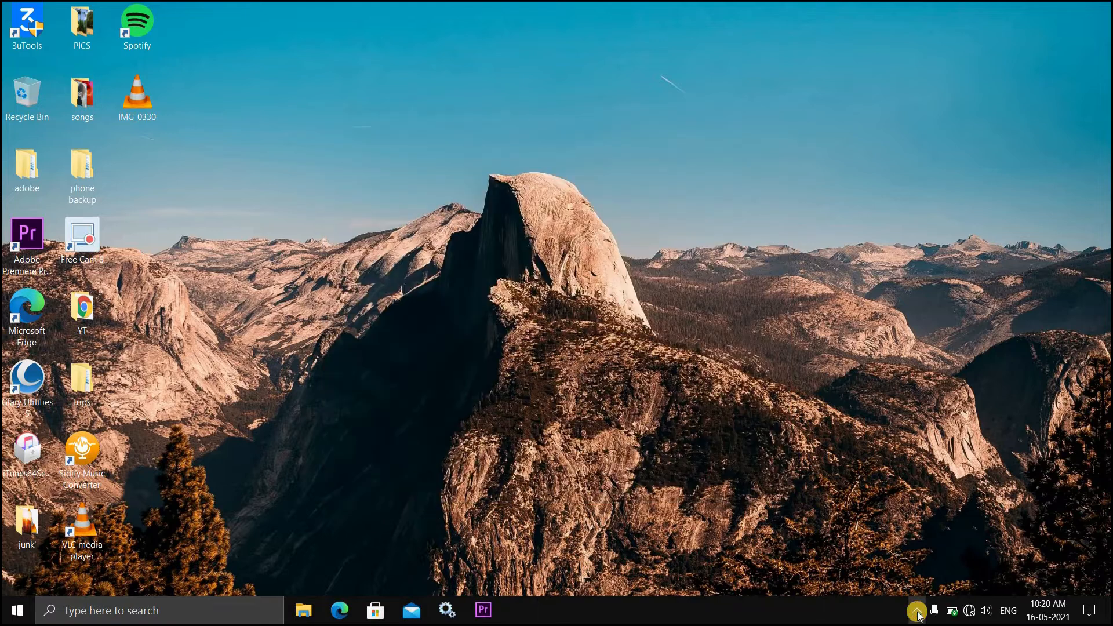
Check which programs run in the background among the hidden notification icons
left_click(917, 611)
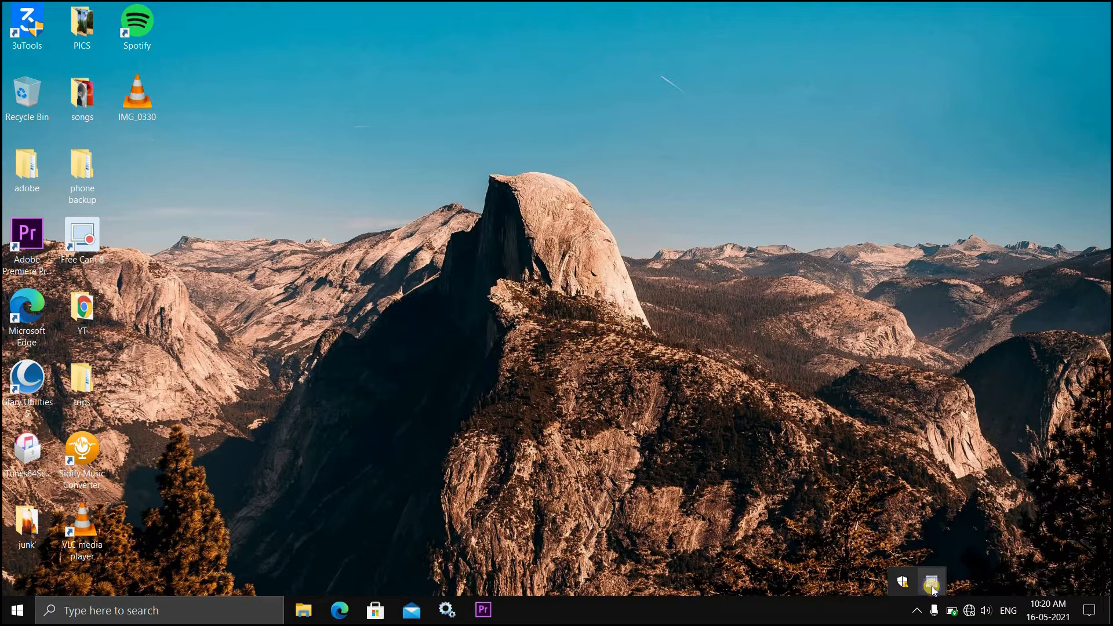
right_click(932, 586)
left_click(236, 502)
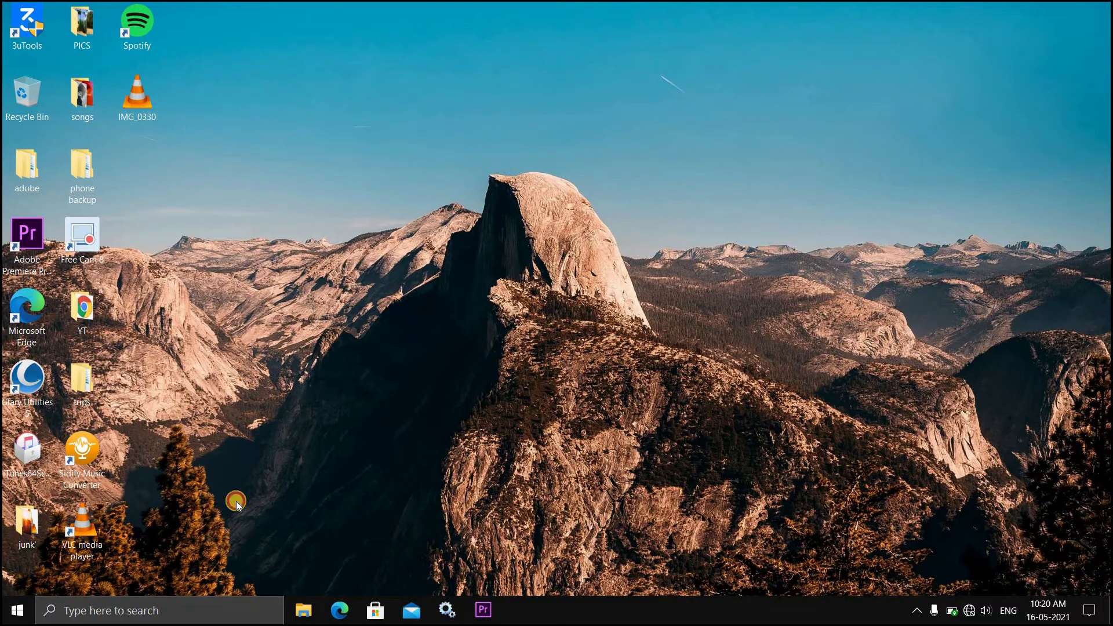
Open Add or remove programs, look through the whole list of installed apps and close Settings
left_click(185, 612)
type("unin")
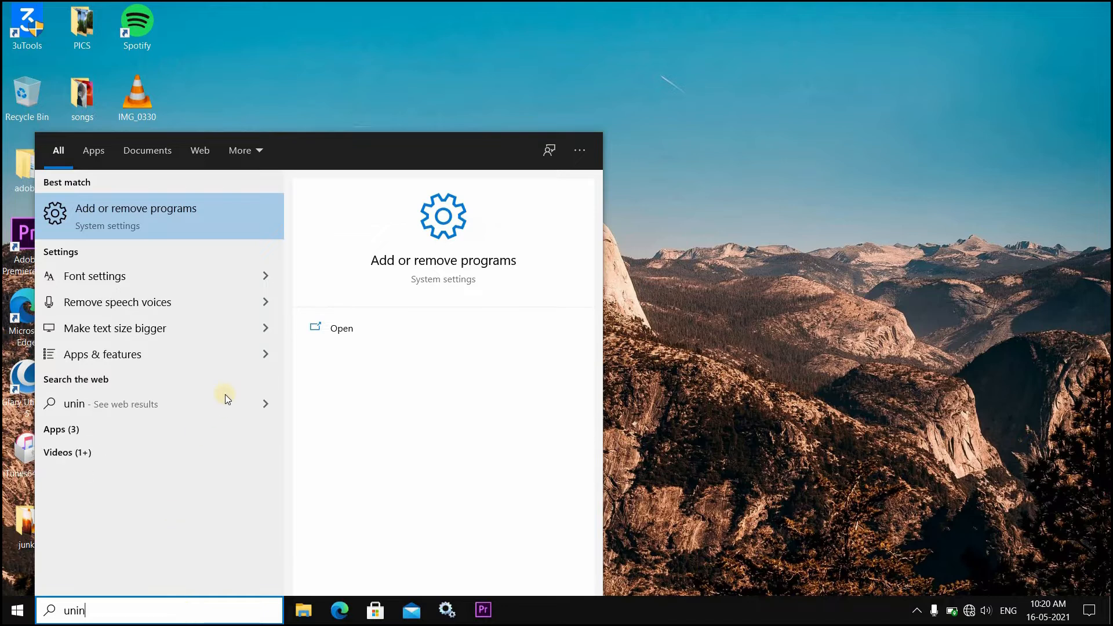
left_click(164, 224)
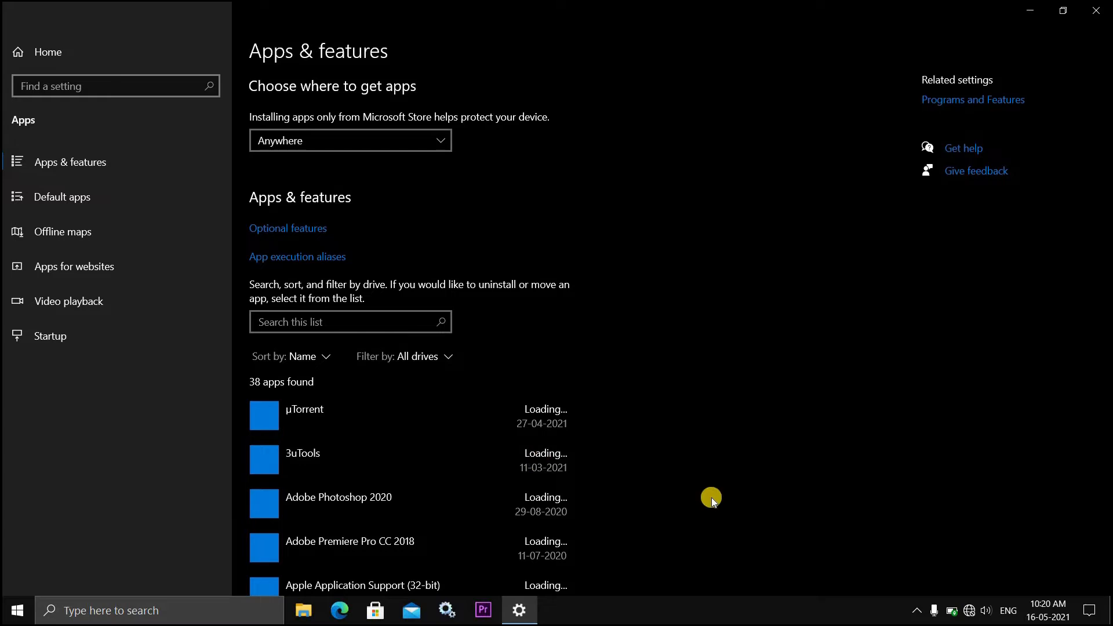
scroll(711, 497, "down", 10)
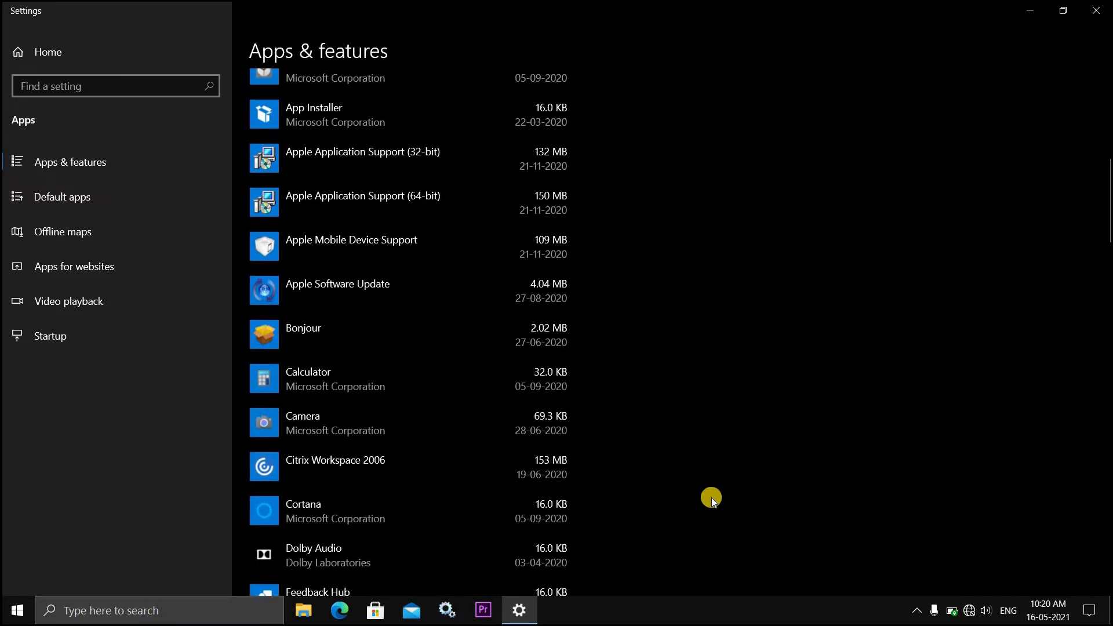
scroll(711, 497, "down", 11)
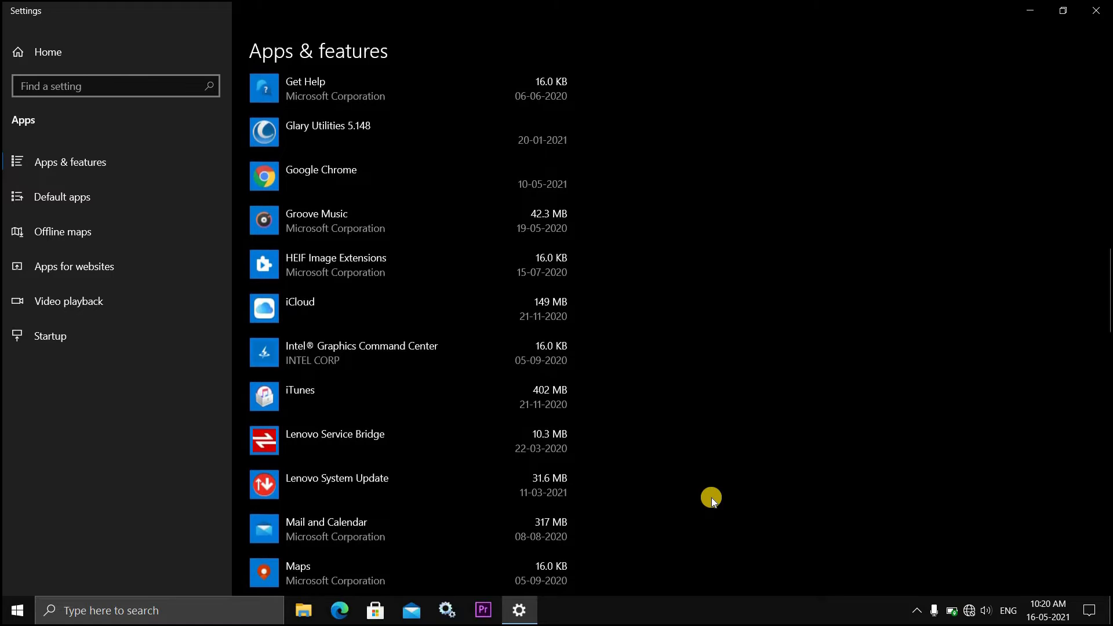
scroll(712, 498, "down", 7)
scroll(712, 498, "down", 17)
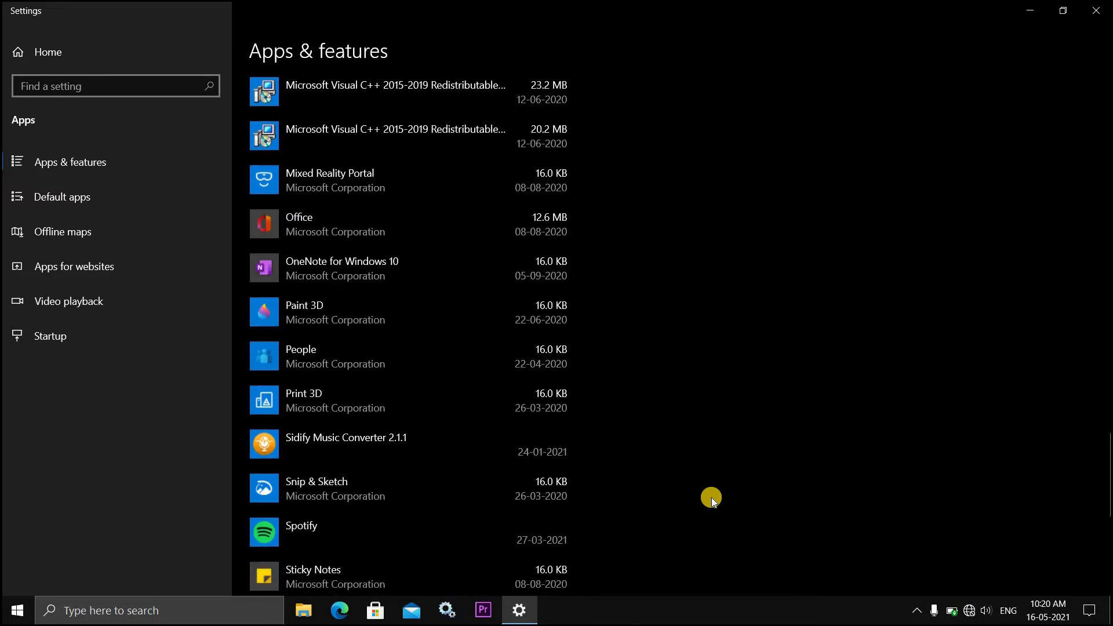
scroll(712, 497, "down", 4)
scroll(712, 497, "down", 4)
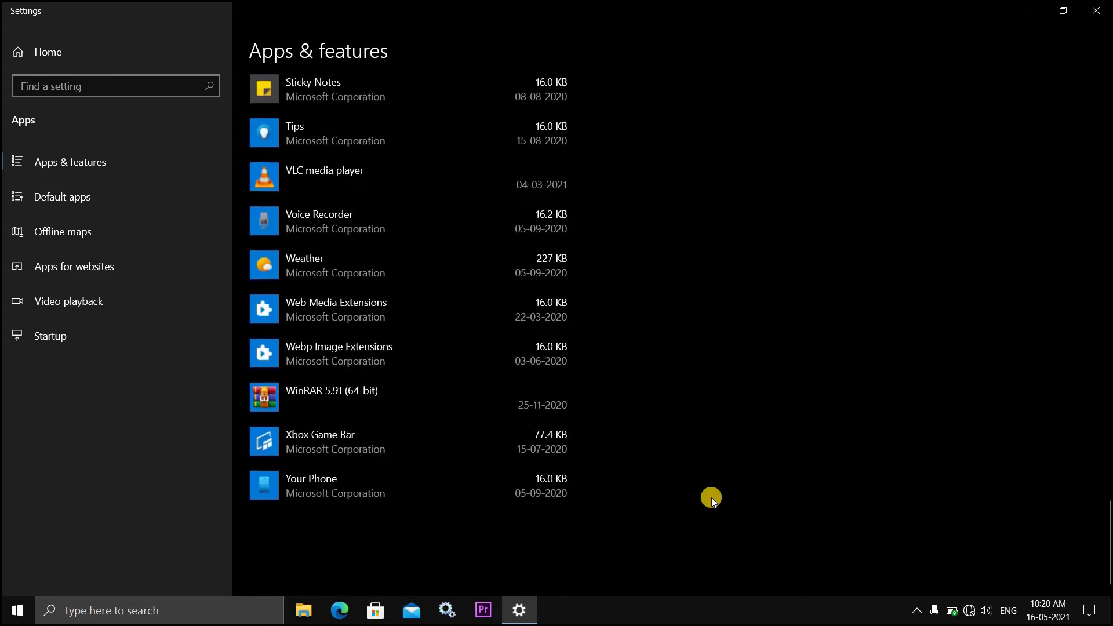
left_click(1097, 11)
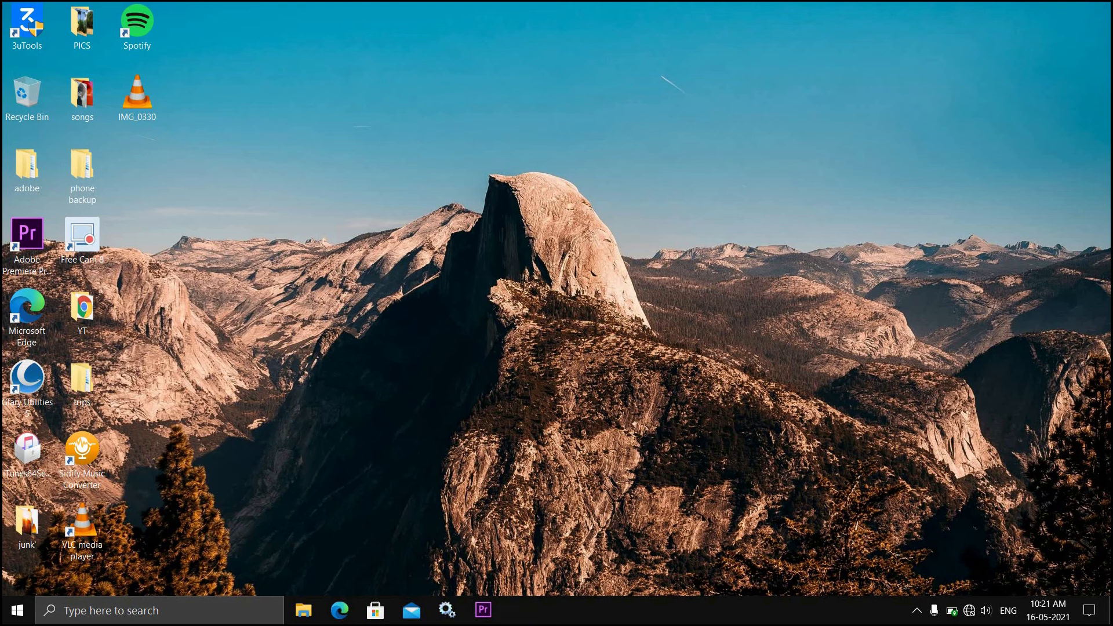
Open Windows Security from the hidden notification icons, view the security overview and close it
left_click(917, 612)
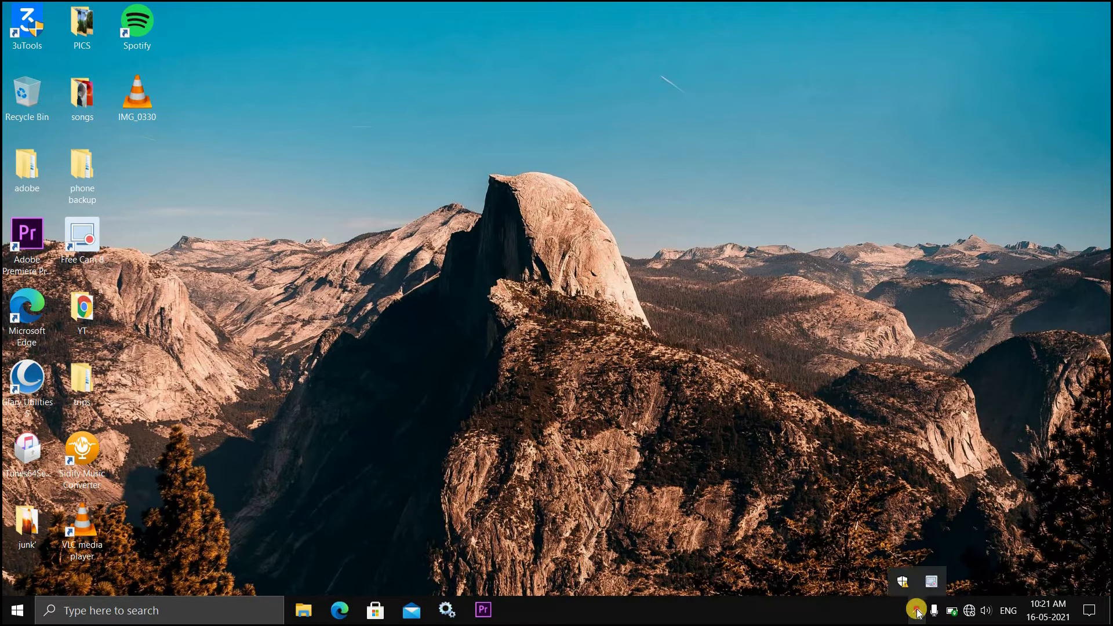
left_click(903, 580)
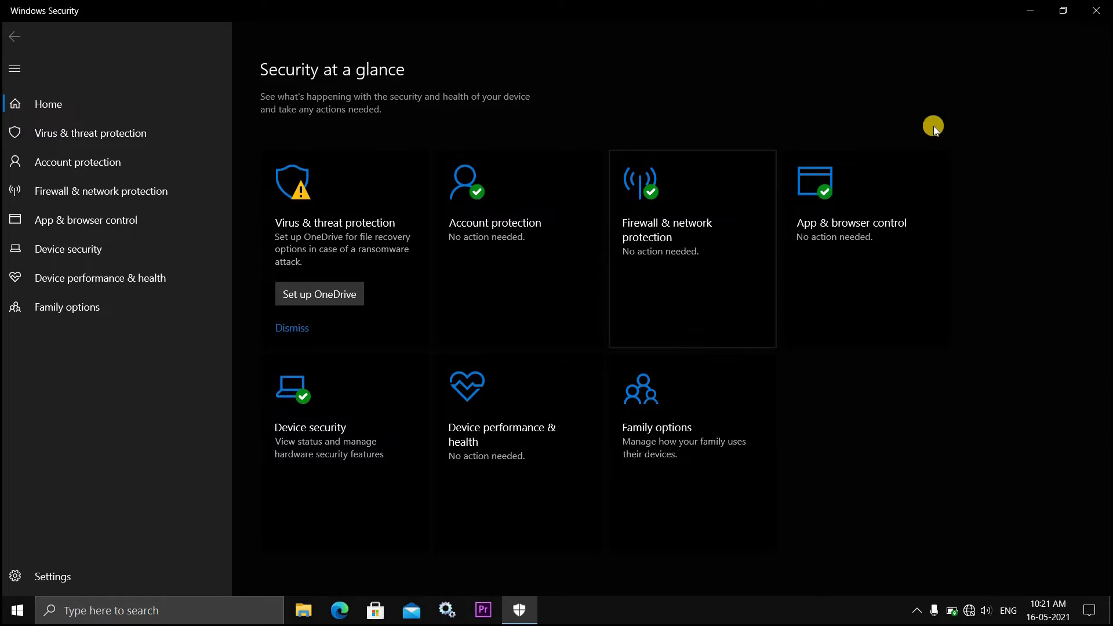
left_click(1101, 15)
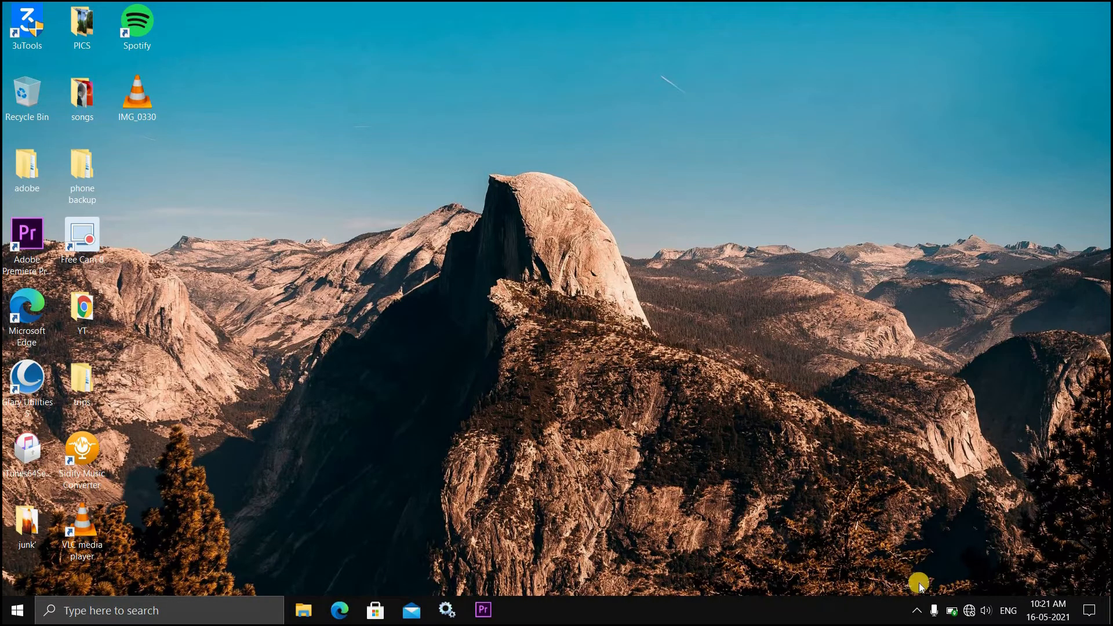
Select Full scan in the virus and threat protection scan options, and close Windows Security without scanning
left_click(918, 612)
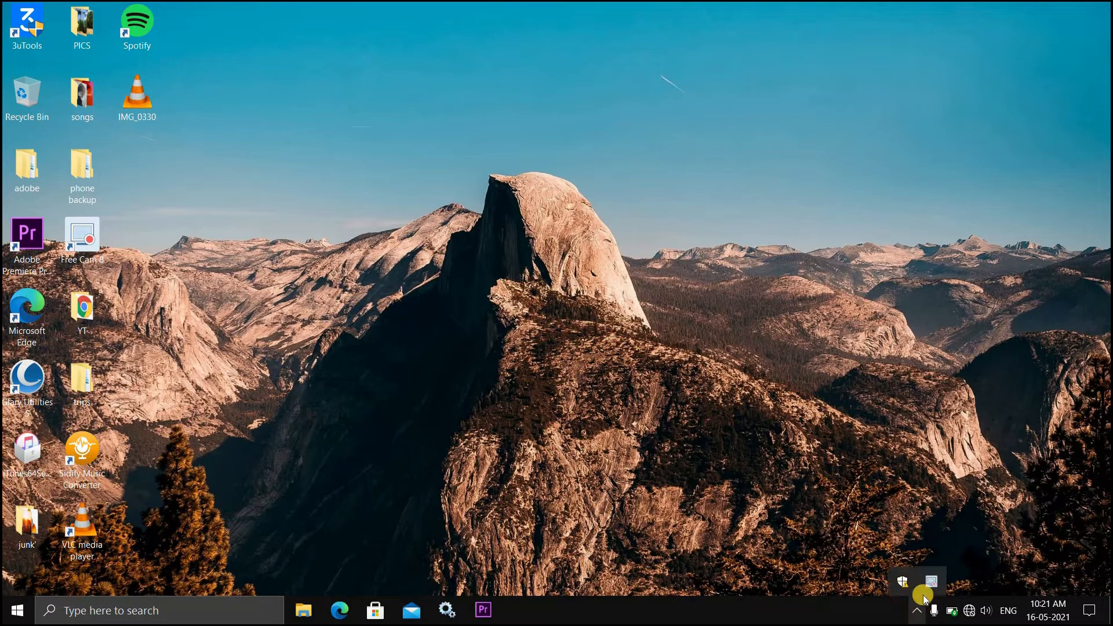
left_click(903, 583)
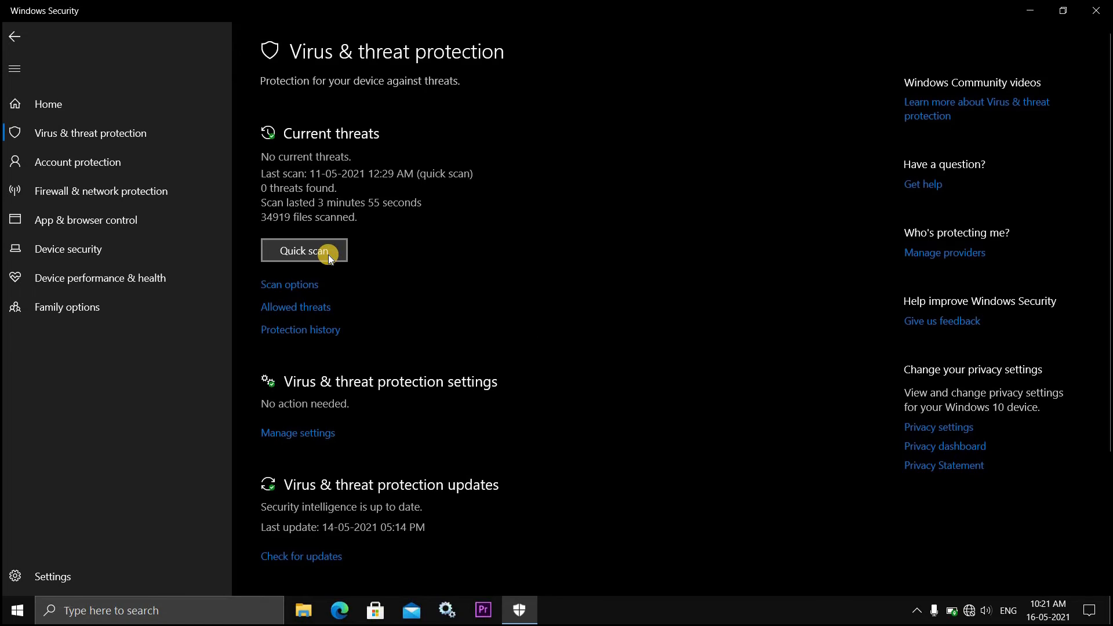
left_click(309, 290)
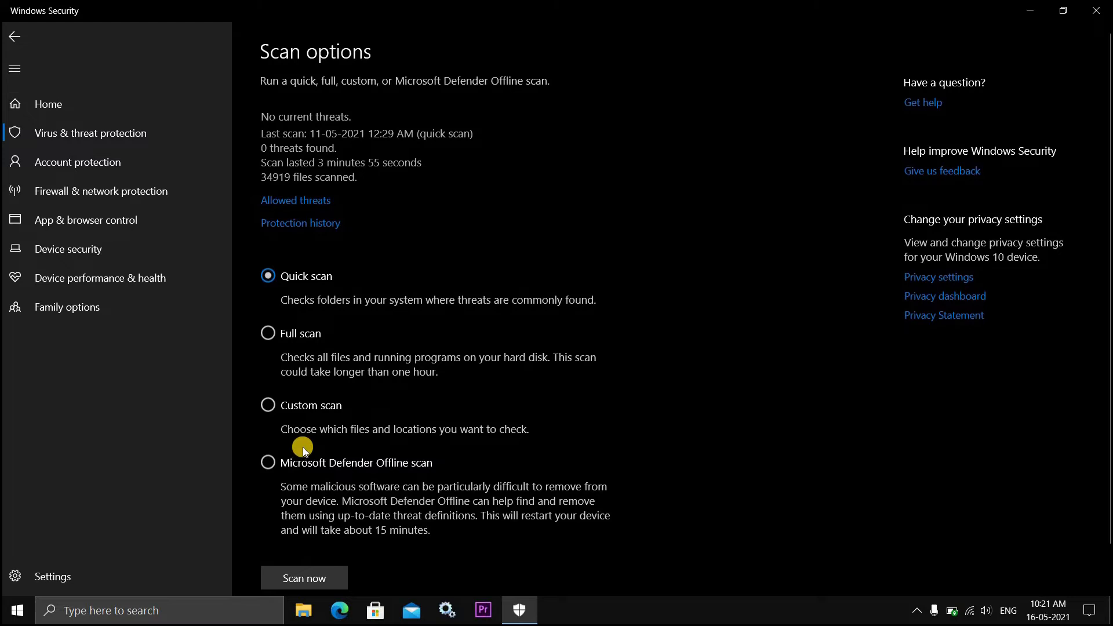
left_click(303, 337)
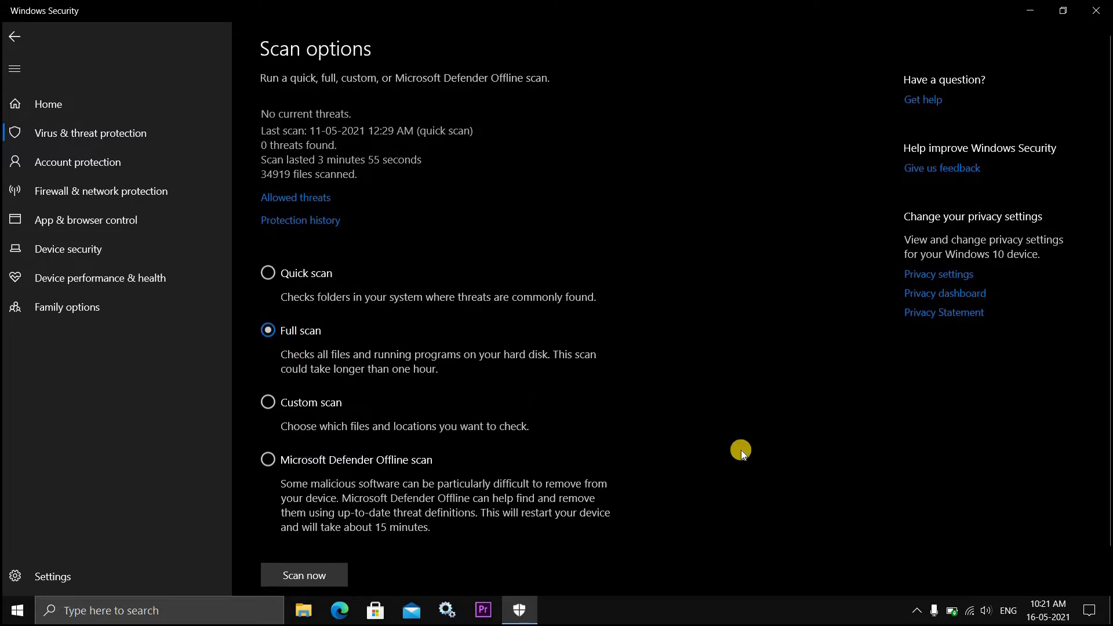
scroll(741, 450, "down", 2)
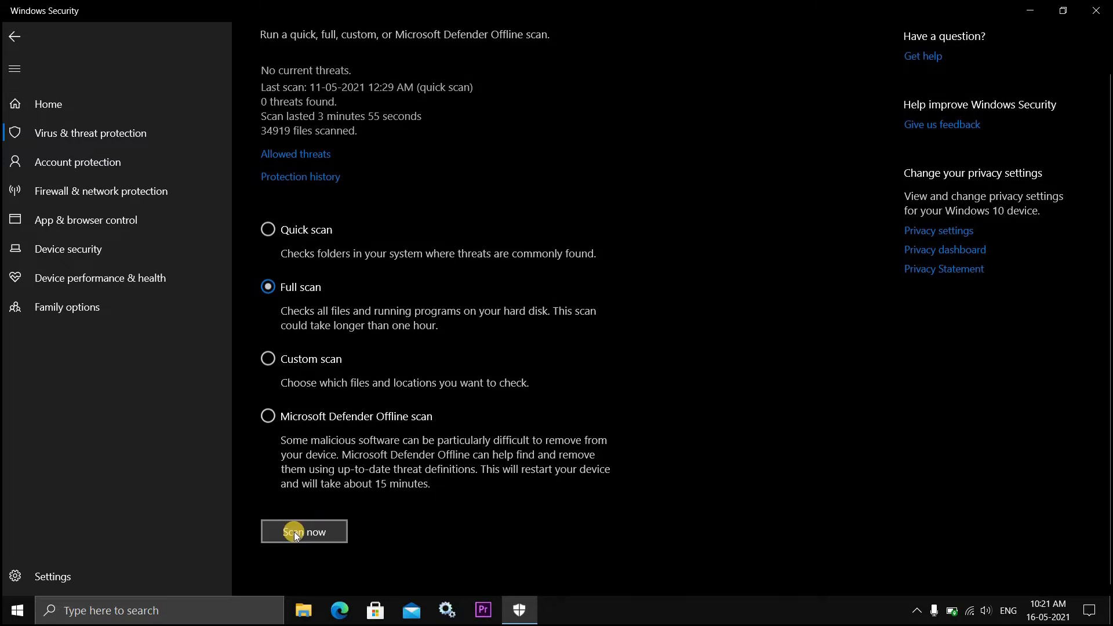
left_click(1096, 11)
Search for "windows", open the Windows Update settings to view the update status and close Settings
left_click(248, 614)
type("windows")
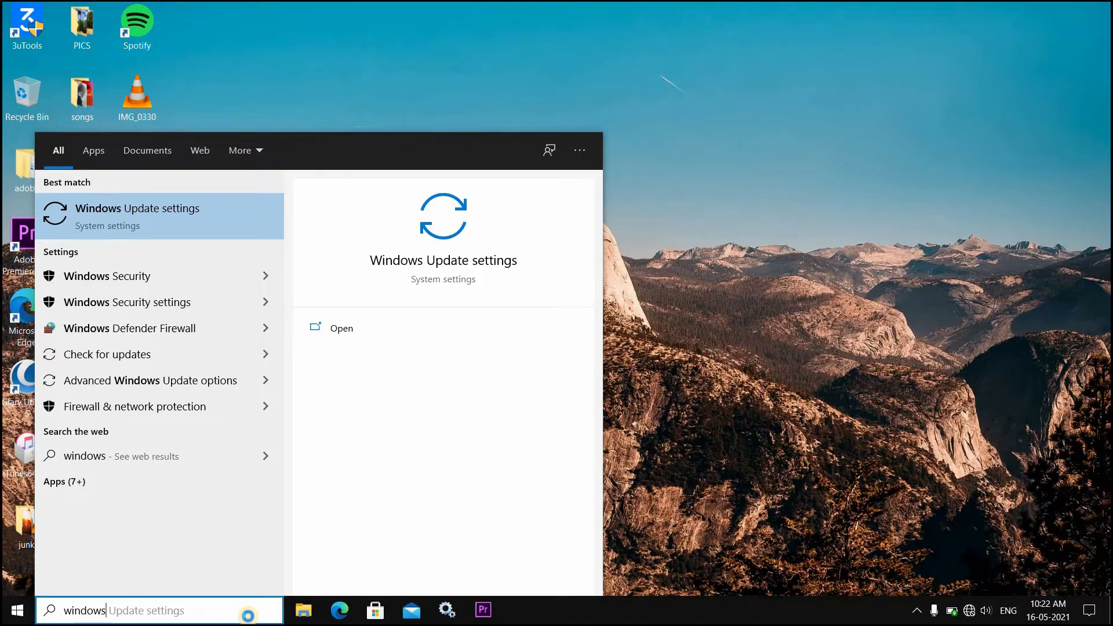
key("Return")
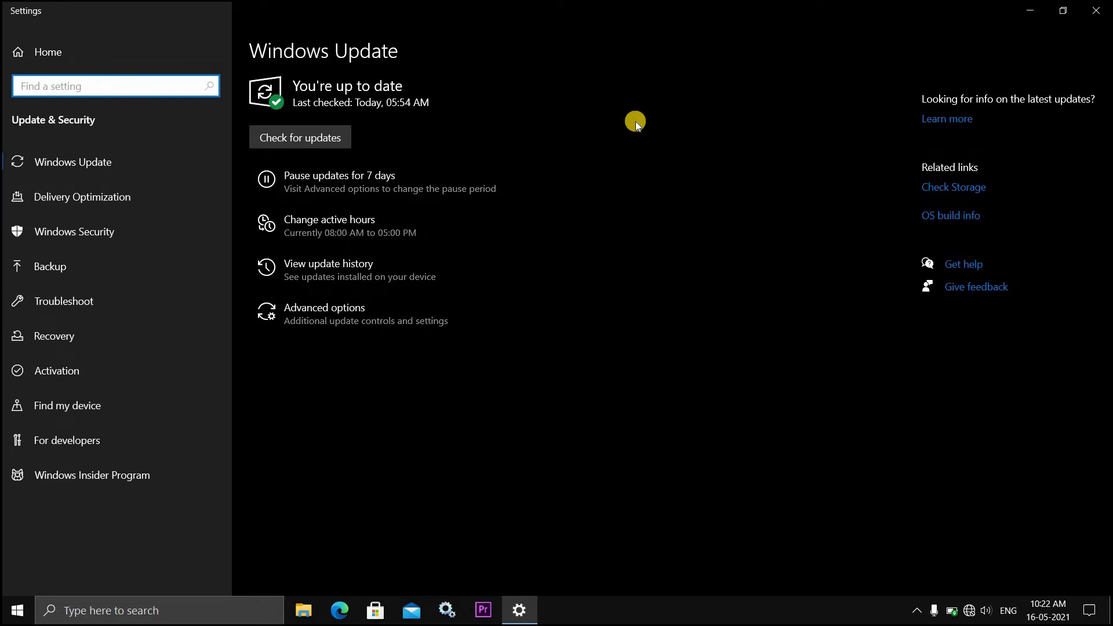
left_click(1098, 8)
Open the properties of Local Disk (C:) from This PC and start Disk Cleanup for that drive
left_click(32, 369)
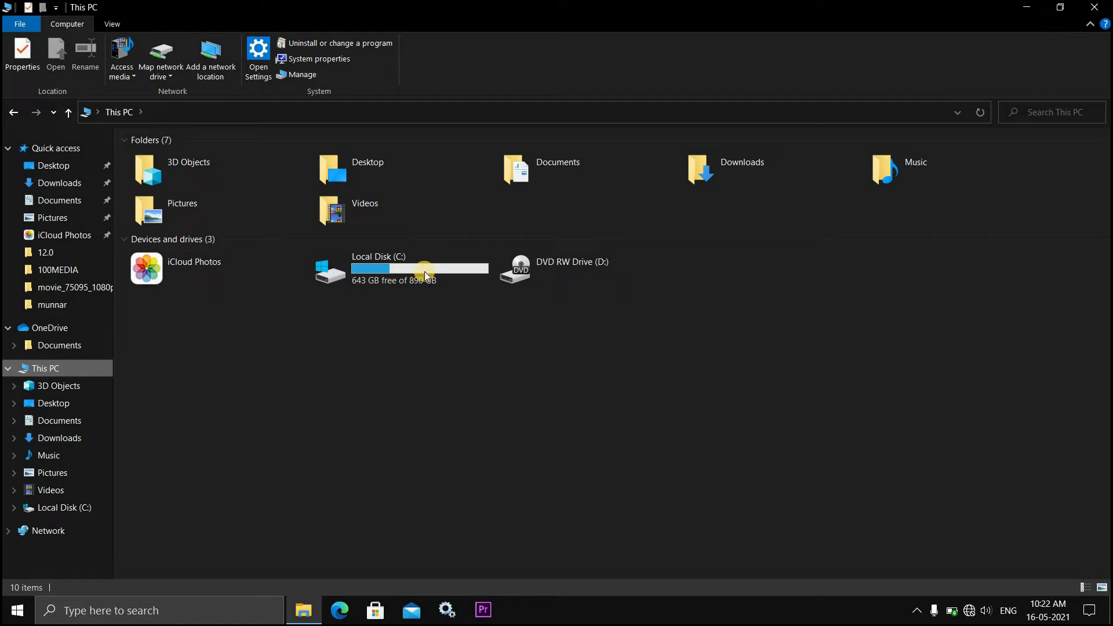
left_click(410, 269)
right_click(410, 269)
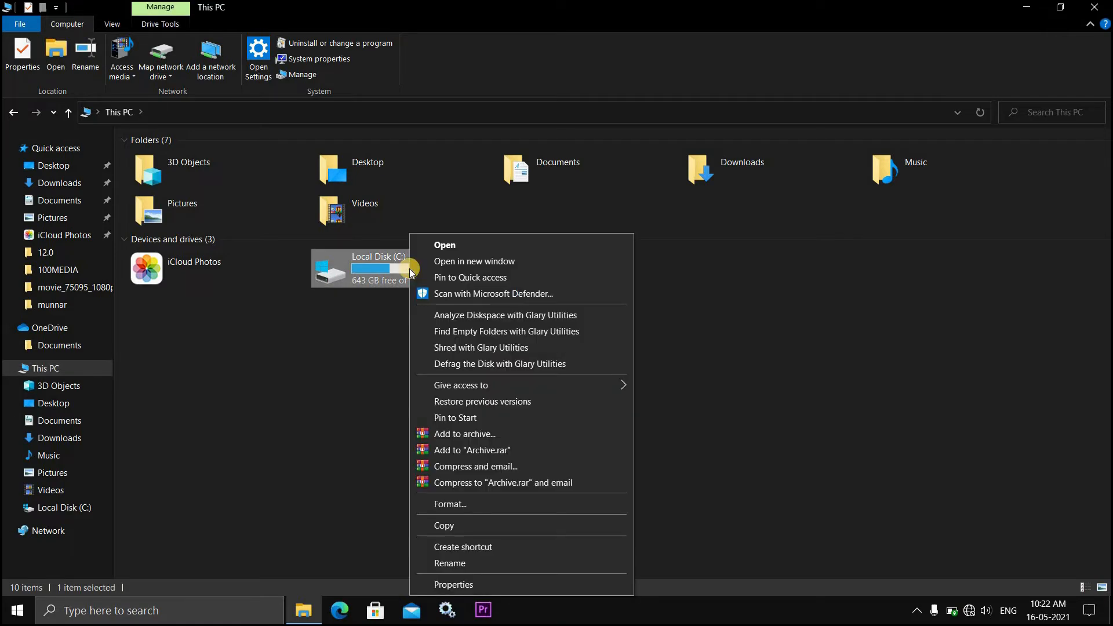
left_click(482, 590)
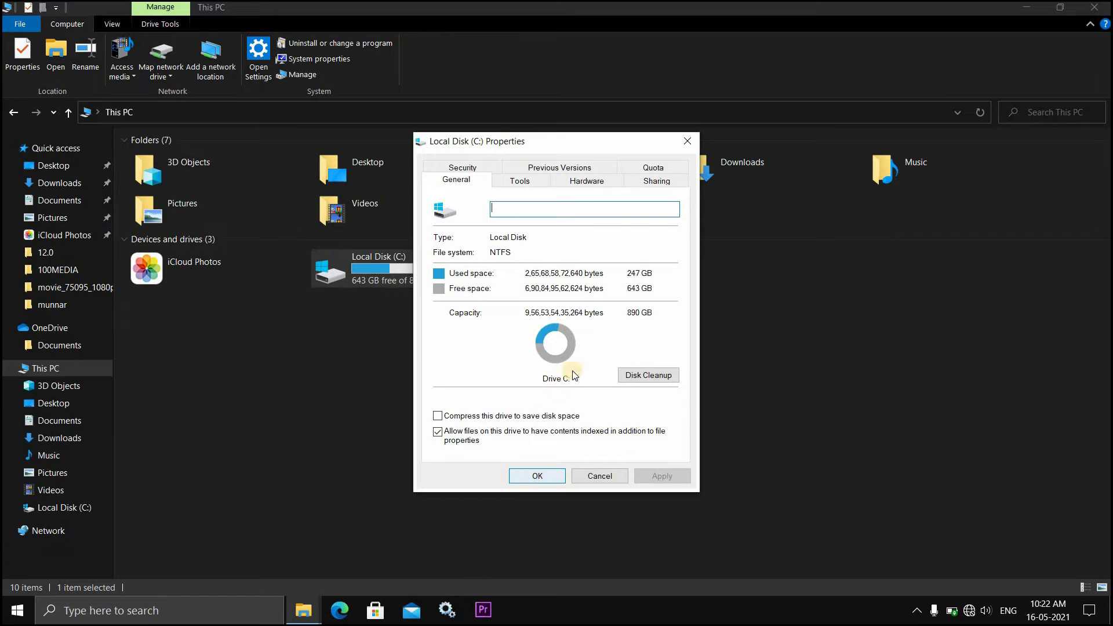
left_click(628, 380)
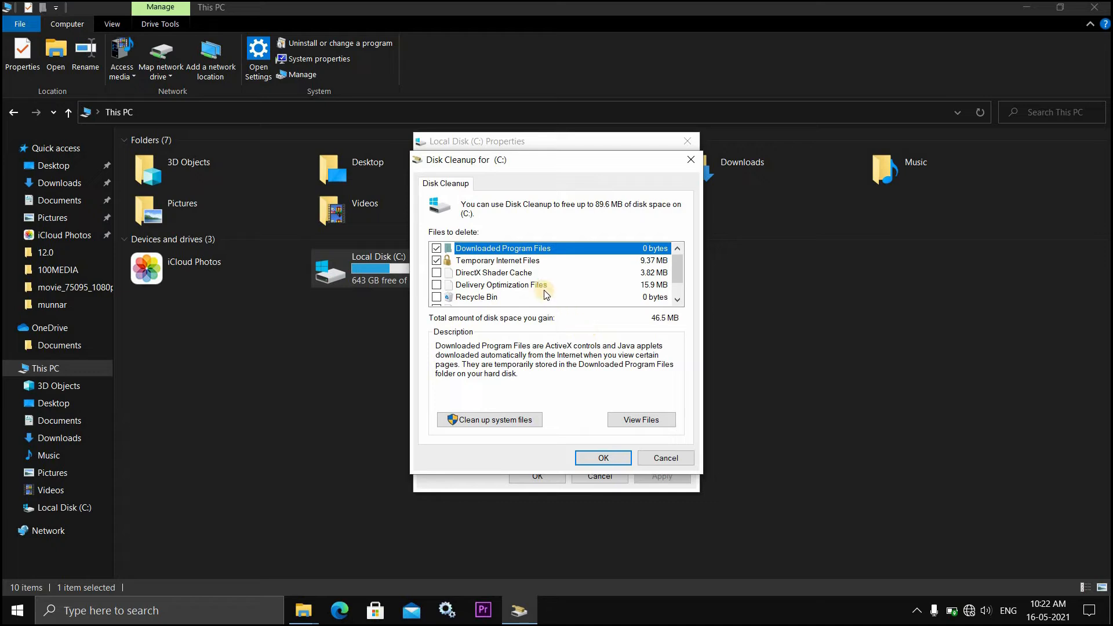
Add Delivery Optimization Files and DirectX Shader Cache to the files to delete, and start the cleanup of system files
left_click(436, 285)
left_click(437, 273)
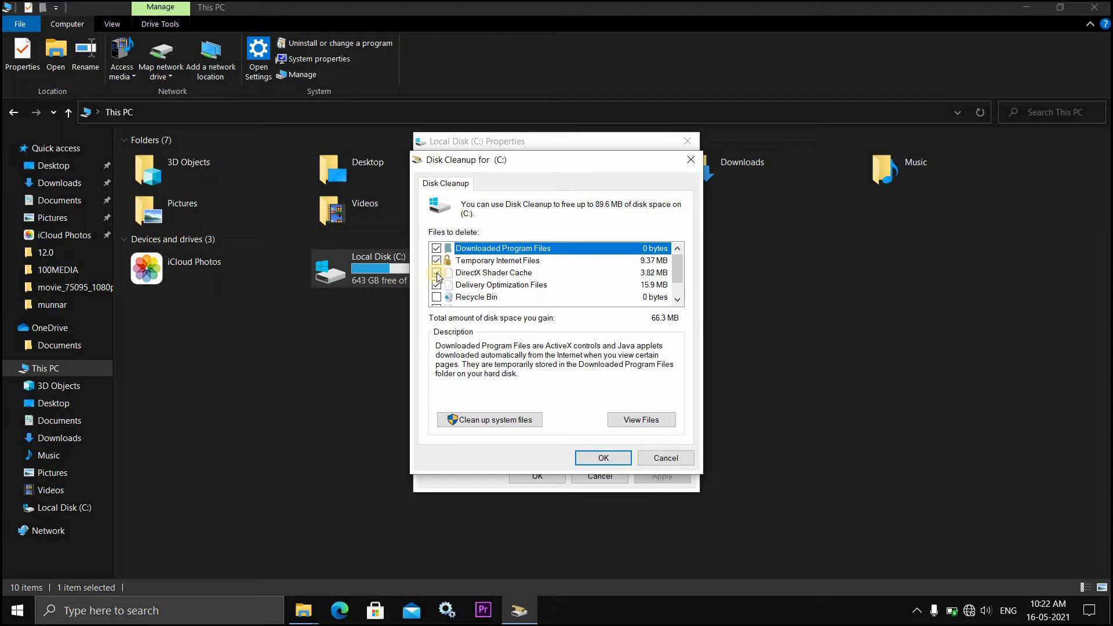
left_click(497, 418)
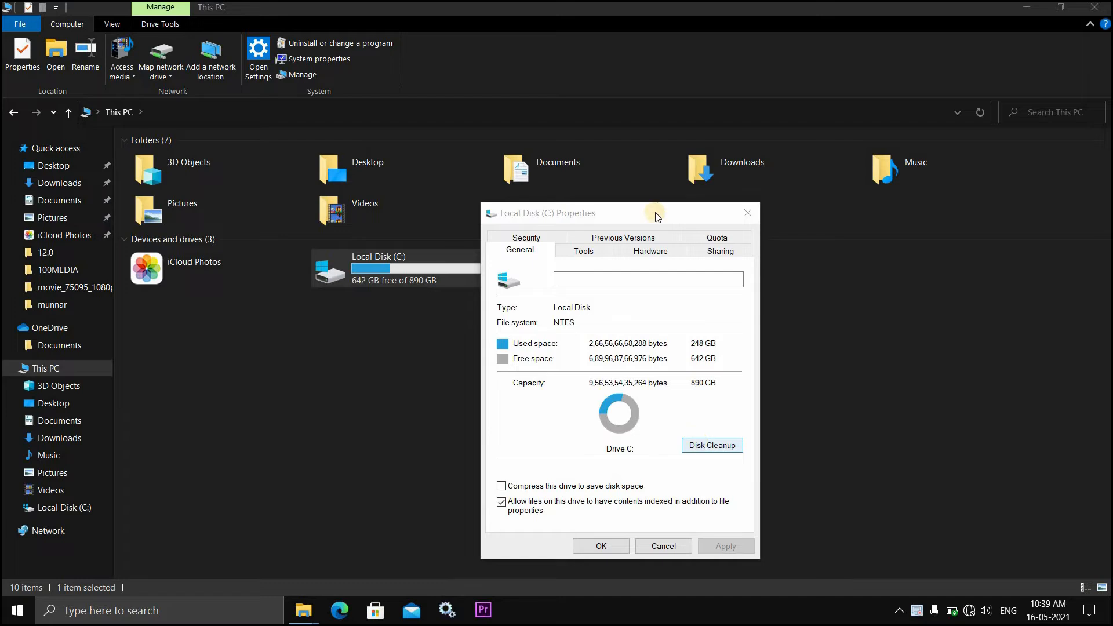
Start an error check of Local Disk (C:) from the drive's tools
left_click(586, 251)
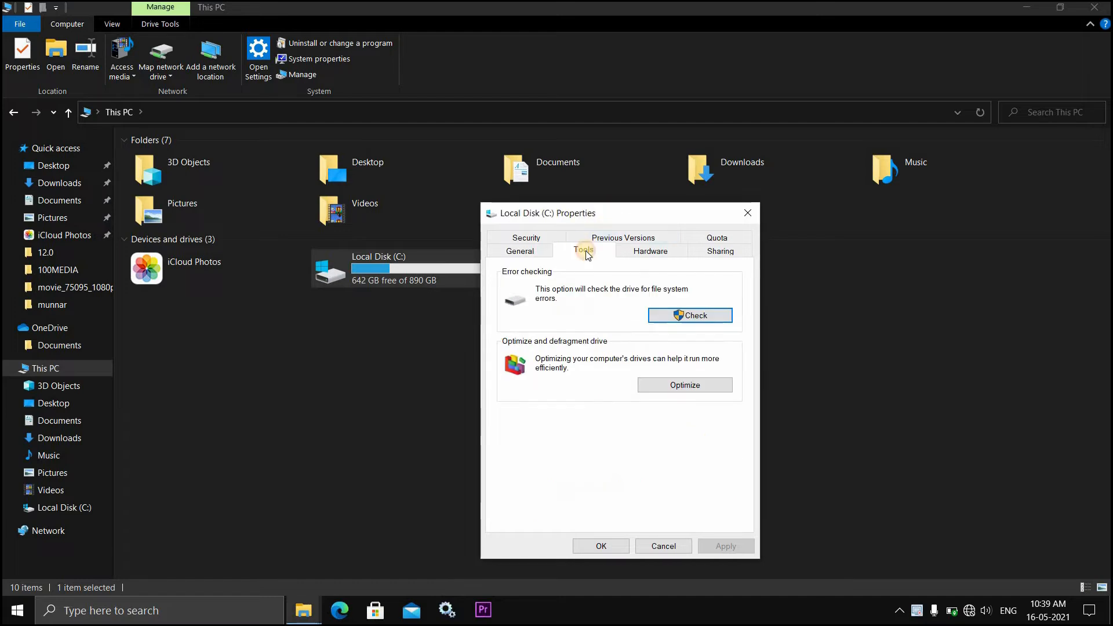
left_click(679, 315)
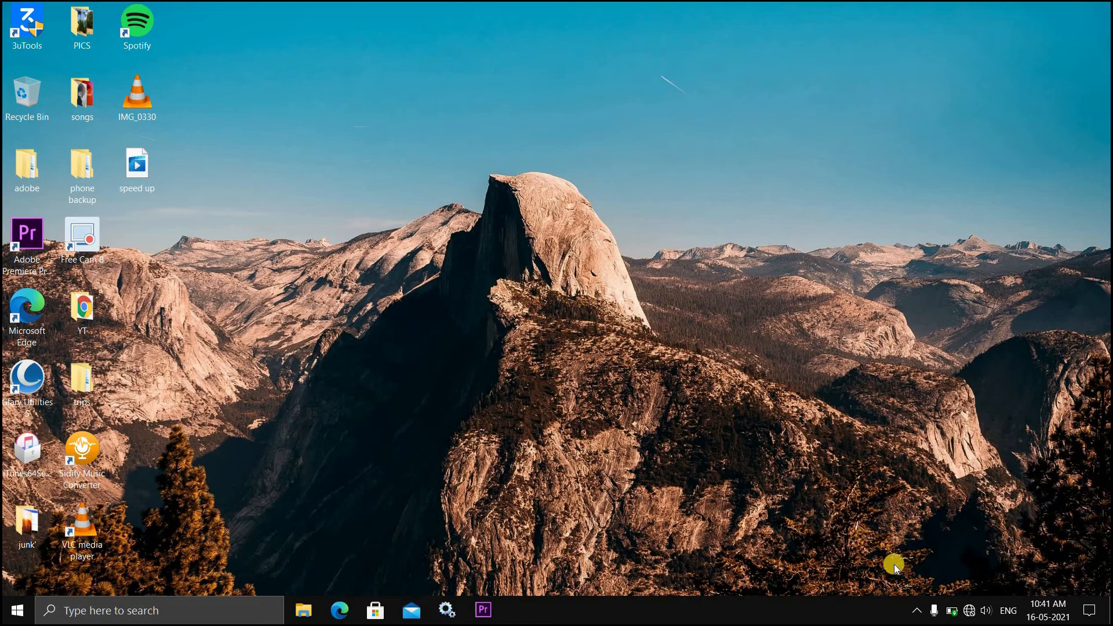
Set the battery power mode to Best performance and dismiss the battery settings
left_click(953, 611)
left_click_drag(844, 506, 1094, 506)
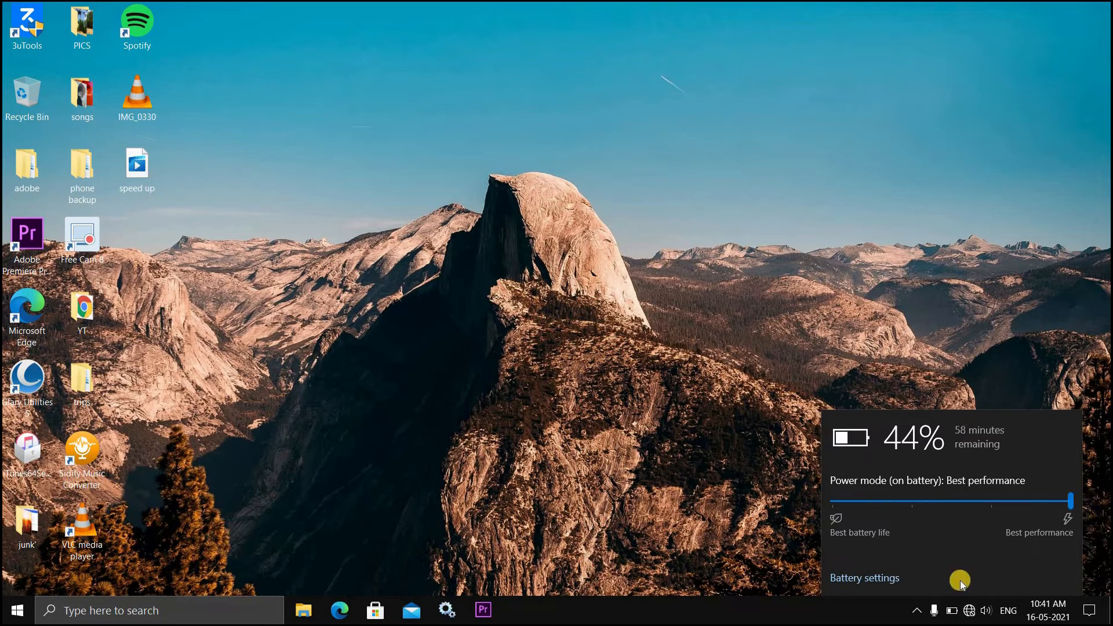
left_click(554, 415)
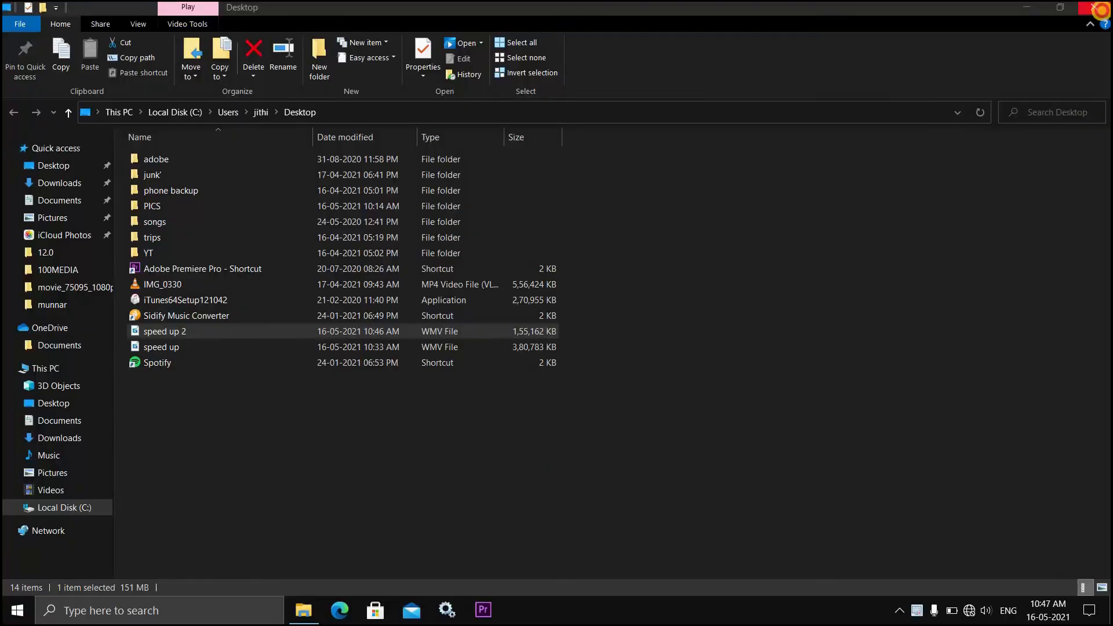
Close the Desktop folder window, launch Glary Utilities to scan for issues with all maintenance items, and open its Advanced Tools
left_click(1098, 9)
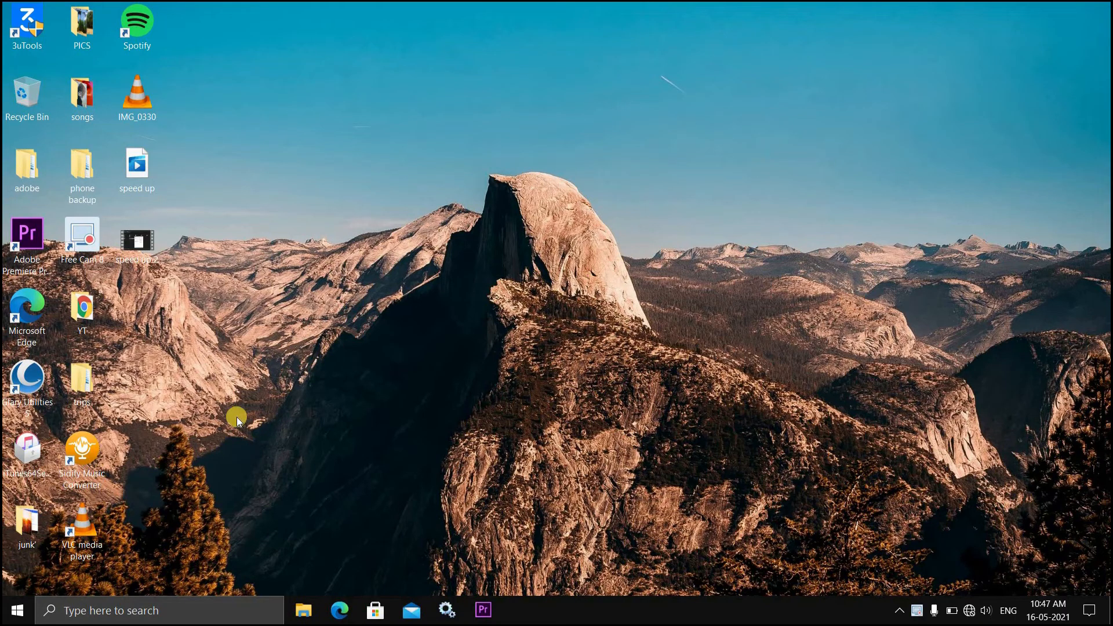
double_click(24, 363)
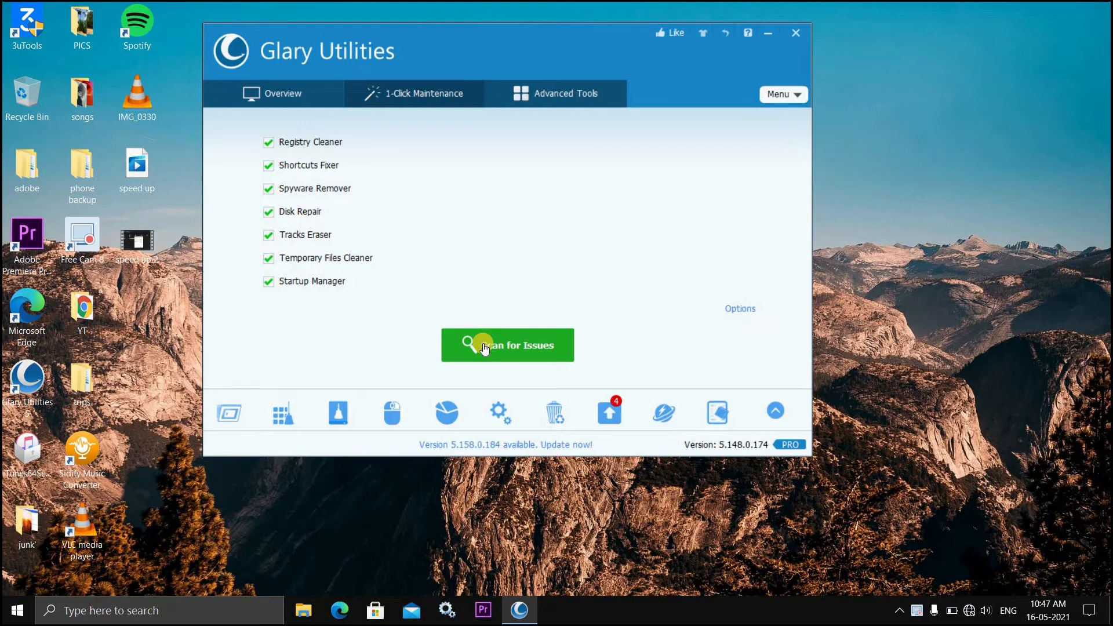
left_click(485, 348)
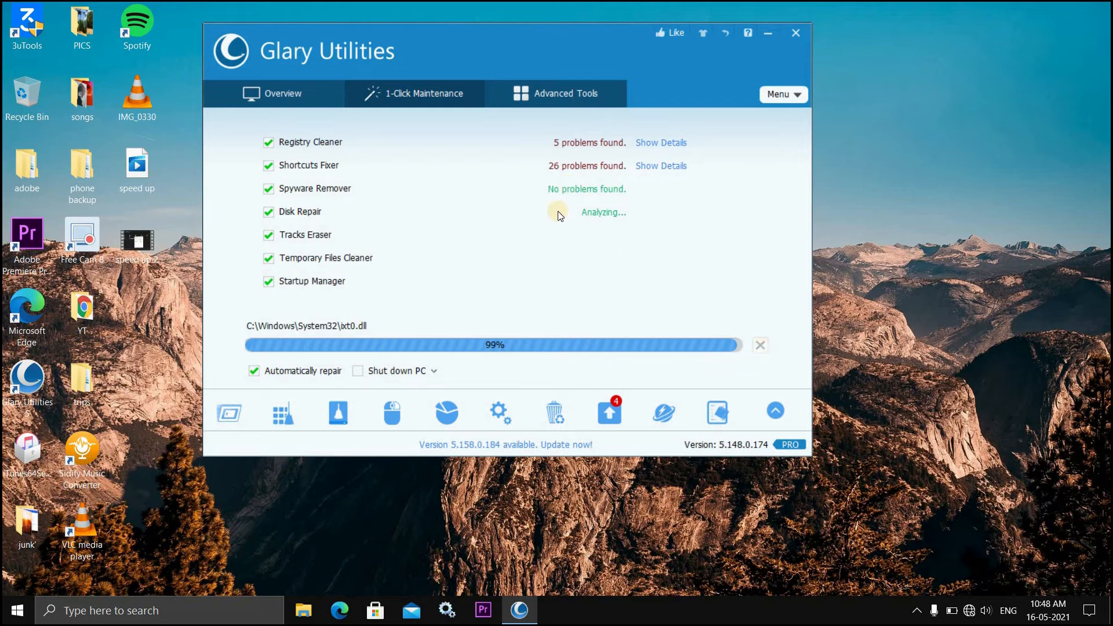
left_click(566, 93)
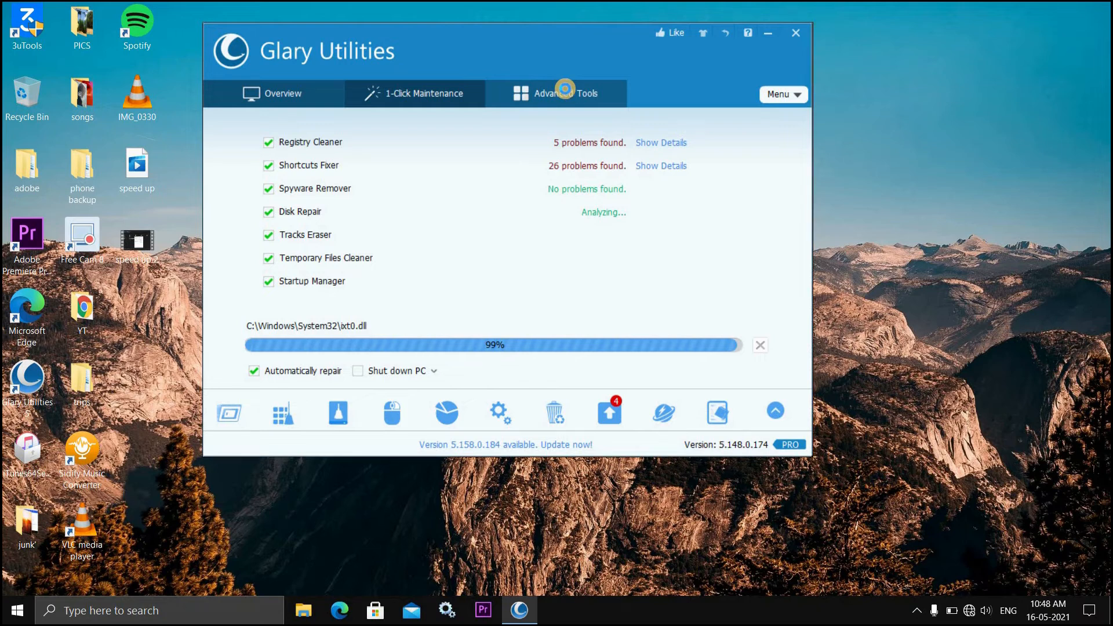